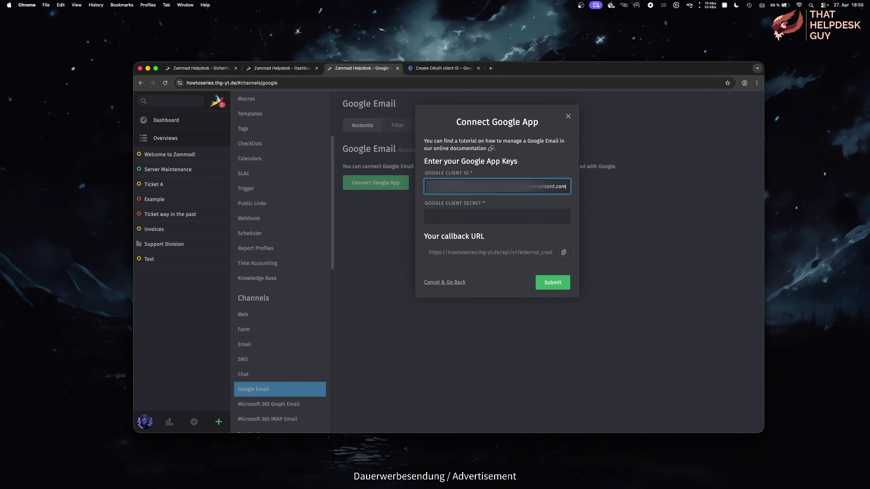
Copy the new OAuth client secret from Google Cloud into Zammad's Google Client Secret field and submit the app keys.
key(ctrl+Tab)
click(531, 313)
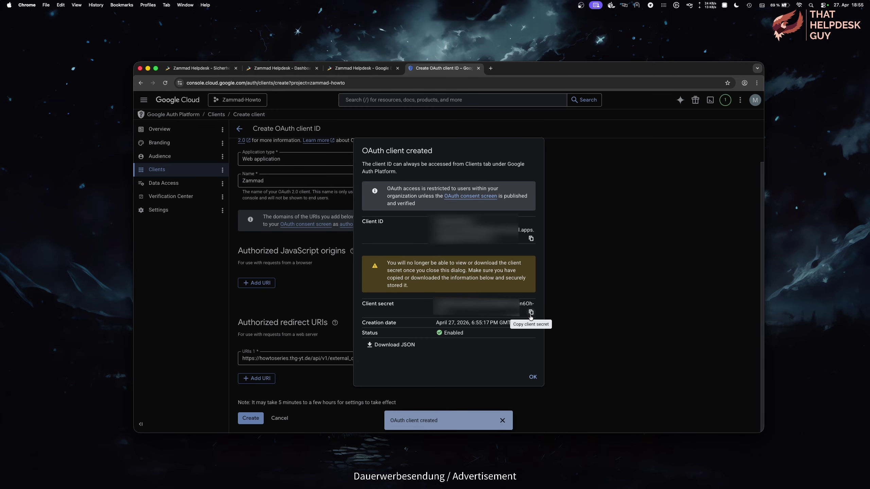
key(ctrl+shift+Tab)
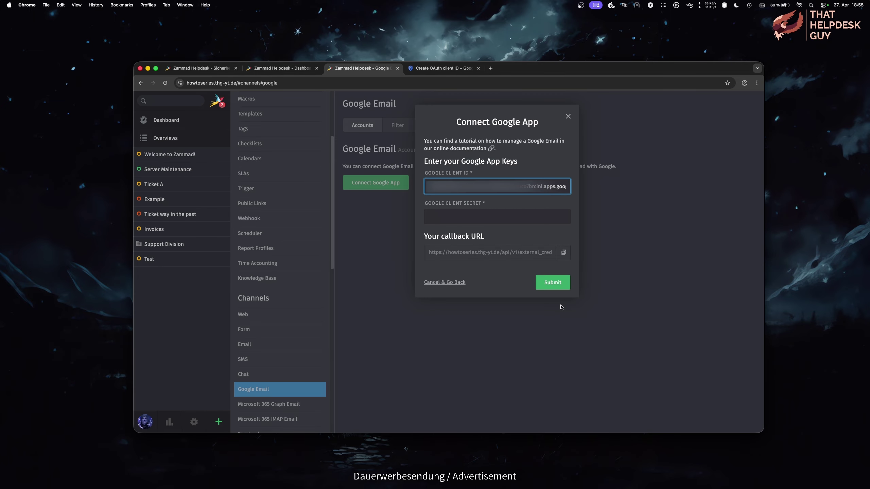
click(521, 218)
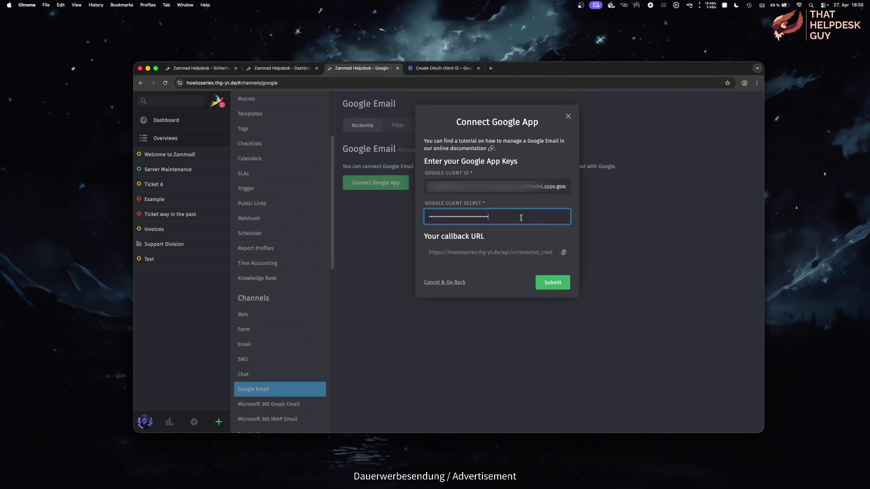
click(552, 283)
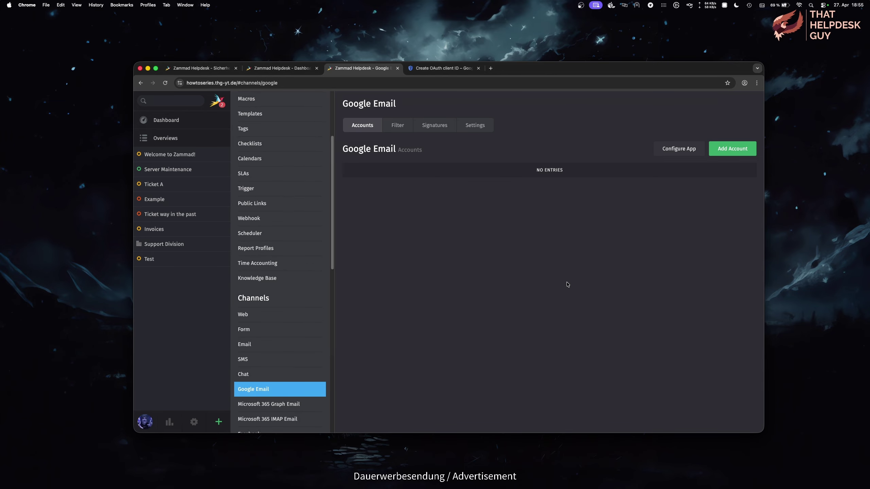
Switch to Google Cloud, dismiss the created OAuth client's details and open the API Library for the Zammad-Howto project.
key(ctrl+Tab)
click(532, 377)
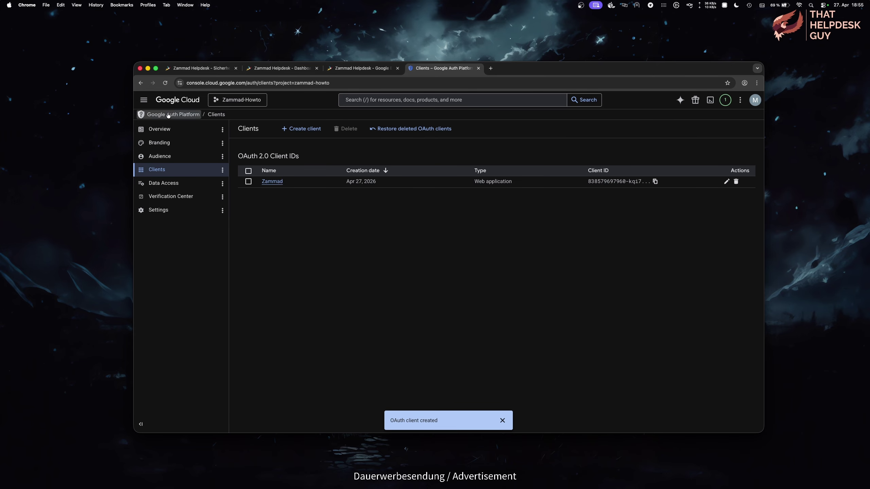
click(144, 100)
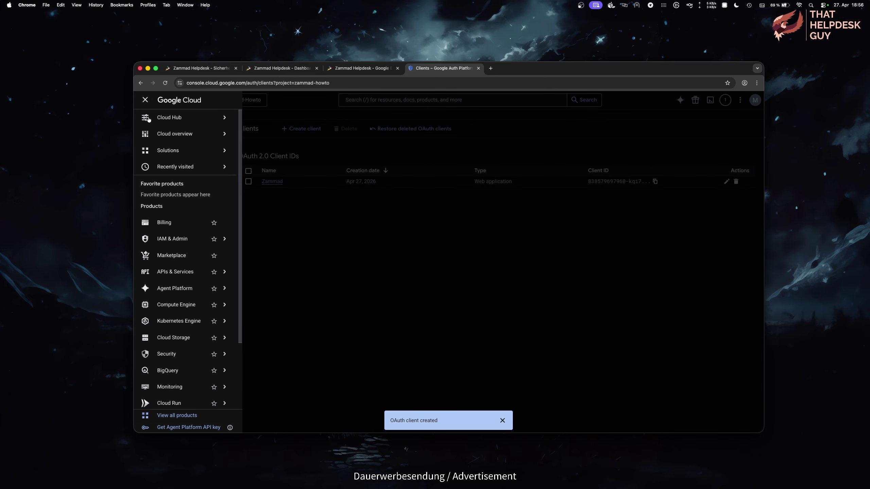
mouse_move(188, 272)
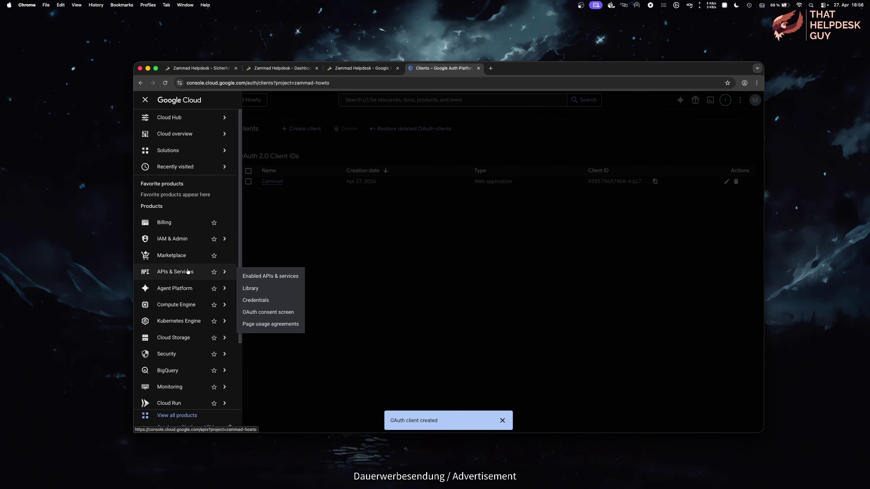
click(298, 280)
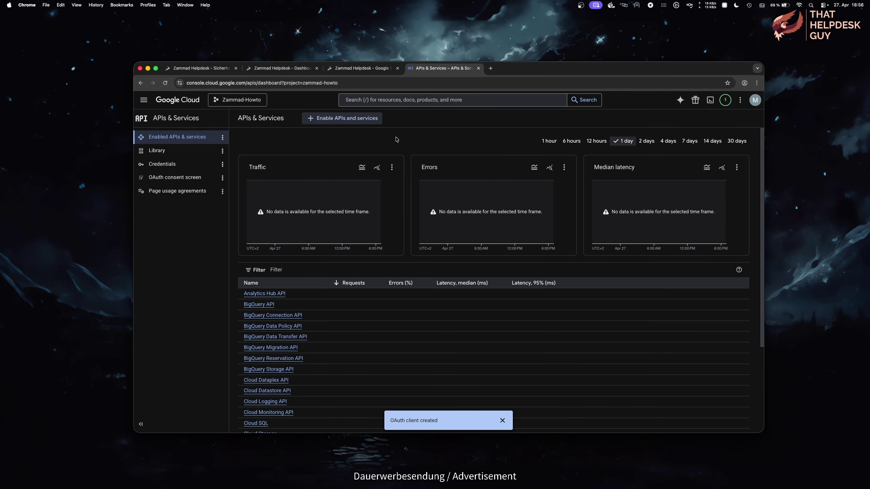
click(372, 120)
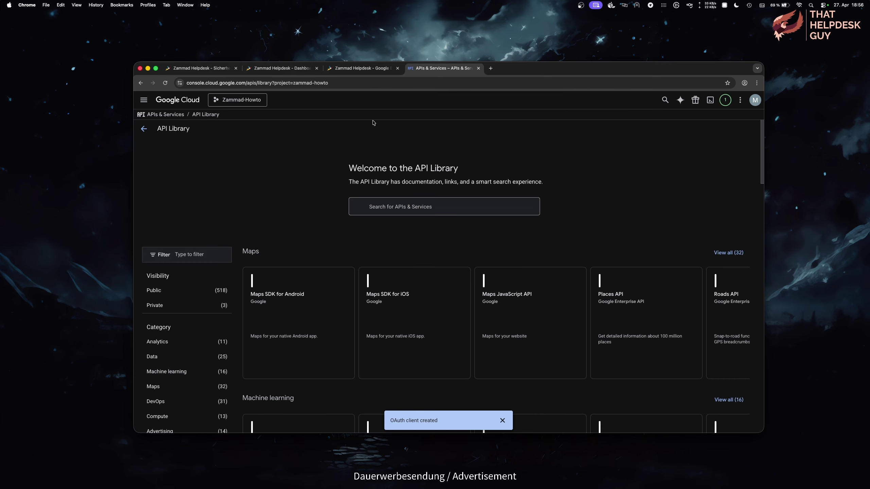
Search the API Library for gmail and enable the Gmail API for the project.
text(gmail)
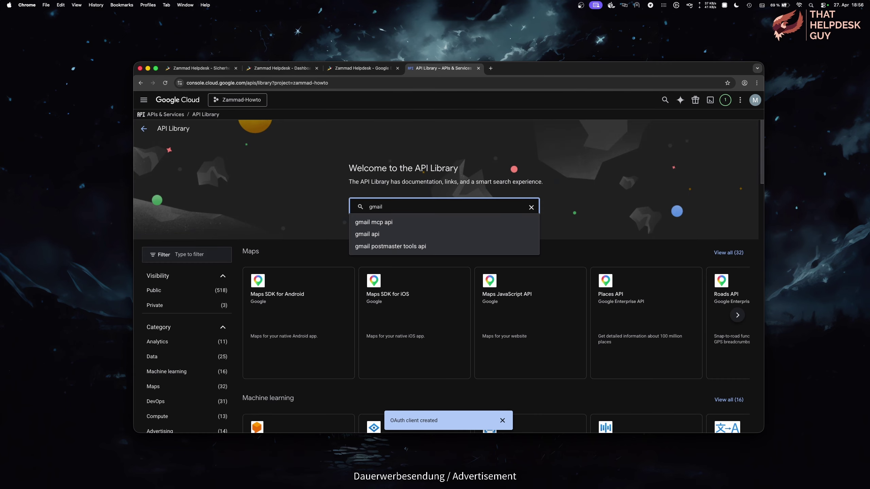
key(Return)
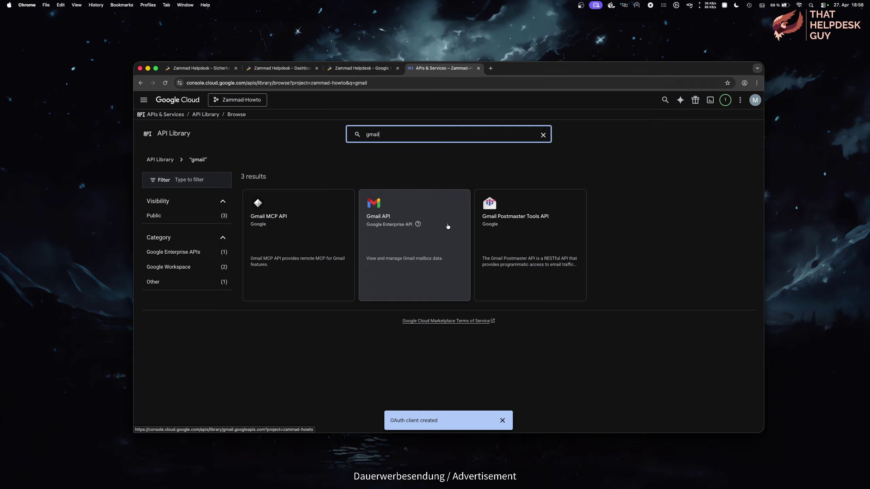
click(404, 240)
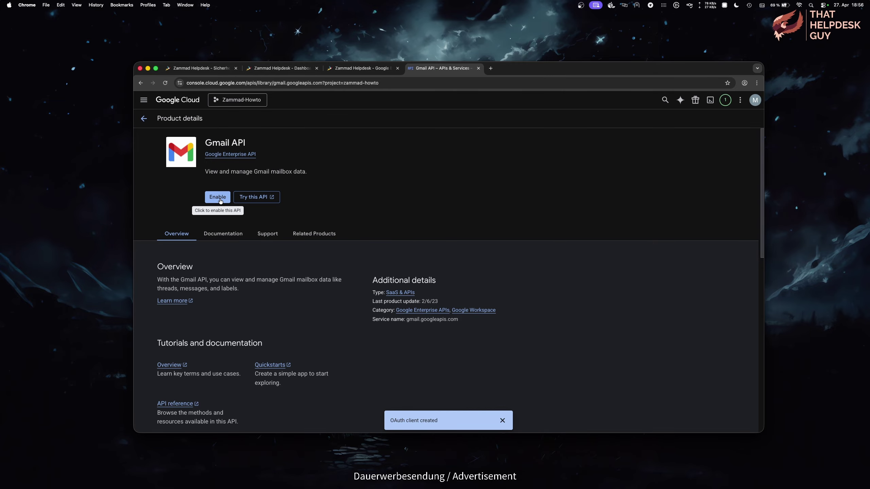
click(221, 200)
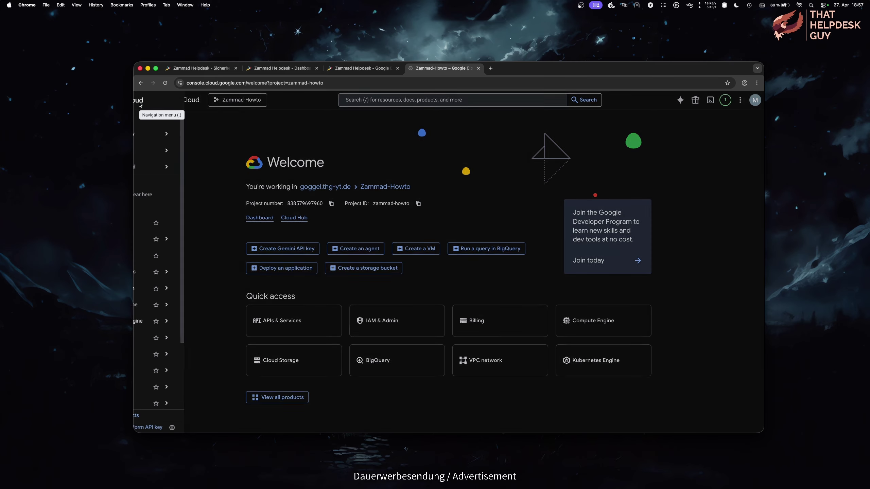
Open the Zammad OAuth client from the project's credentials, add a second client secret and copy it.
click(145, 100)
mouse_move(177, 275)
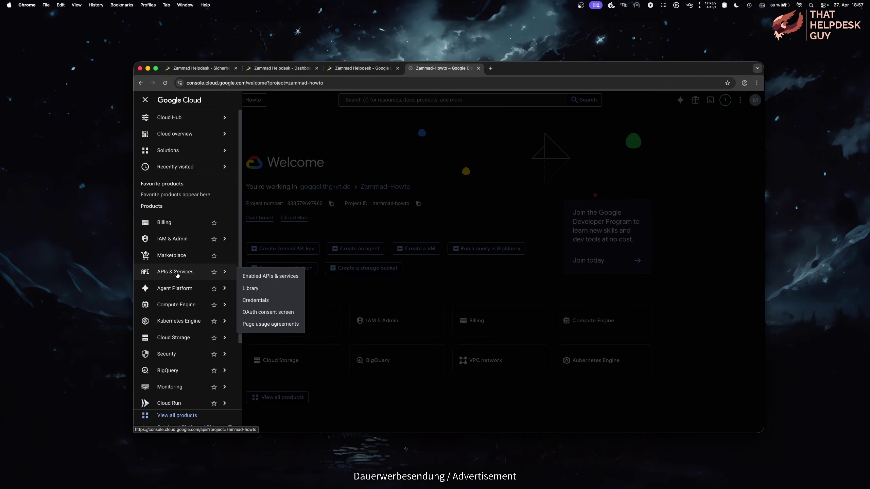
click(295, 301)
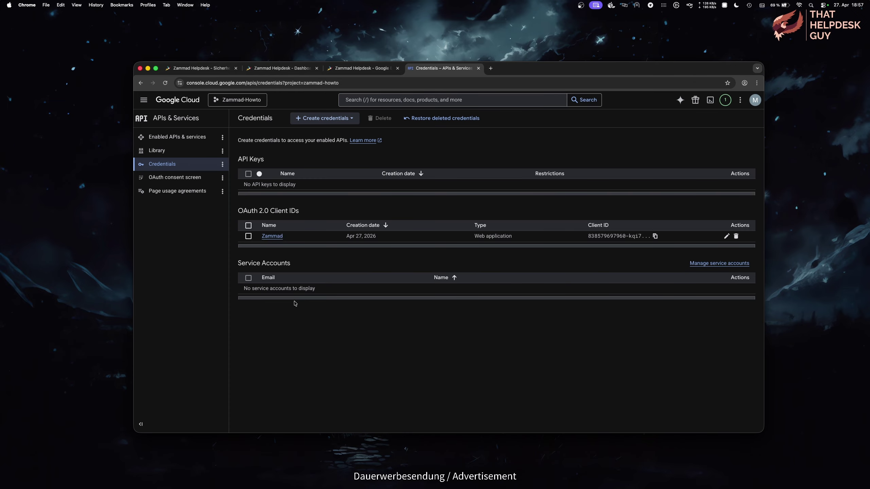
click(272, 236)
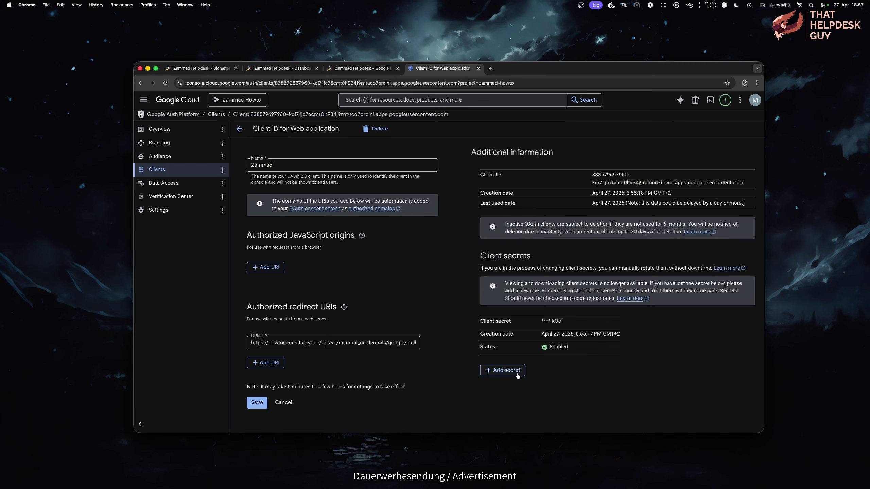
click(502, 369)
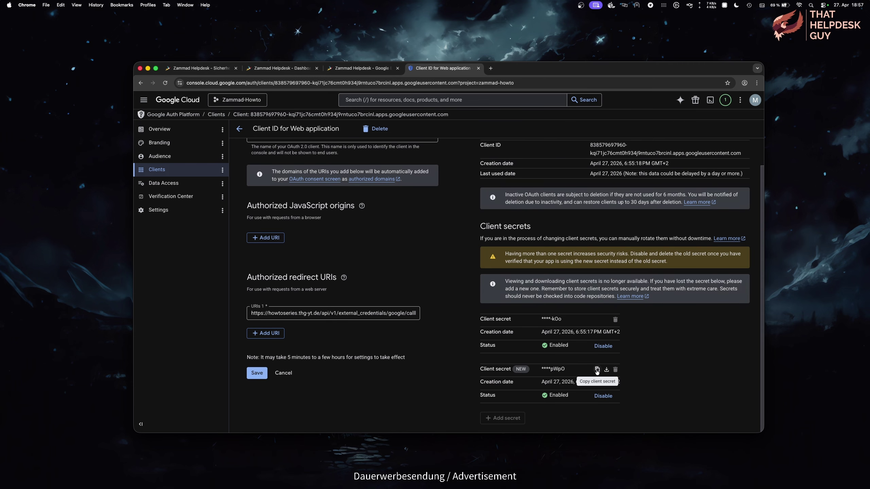
click(596, 370)
Switch to Zammad, replace the Google client secret in the app configuration with the copied one and submit it.
key(super+alt+Left)
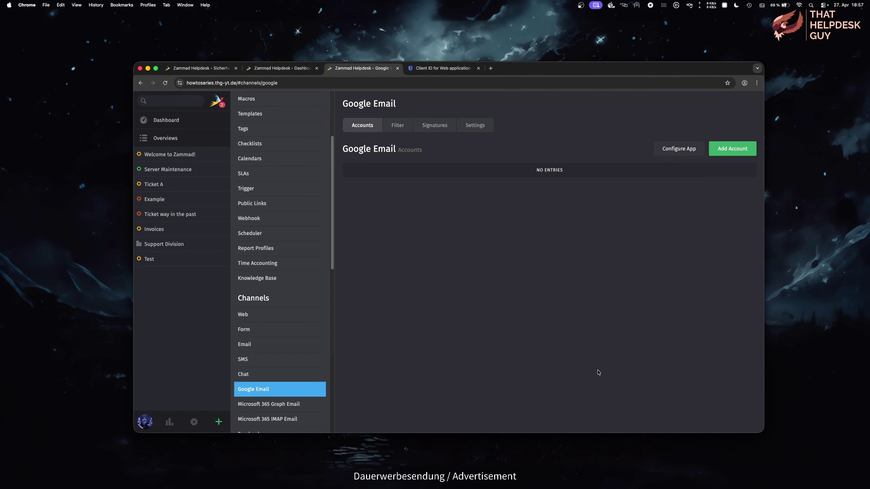
click(686, 149)
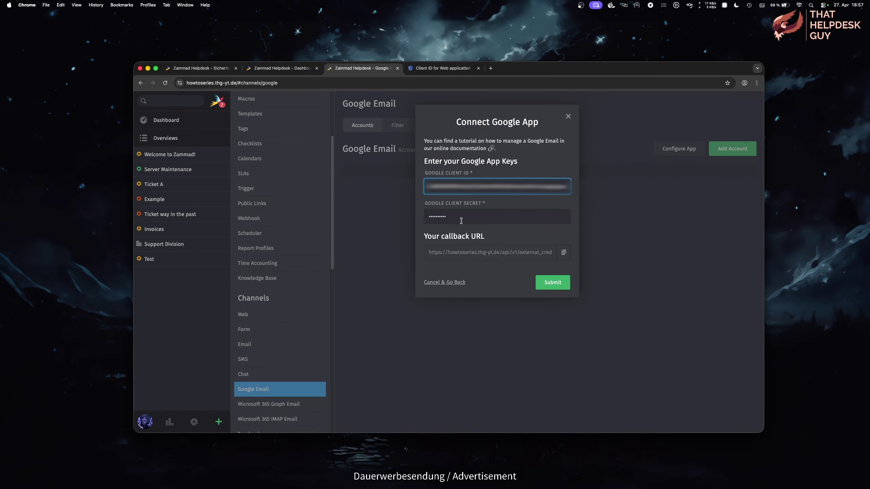
click(461, 220)
key(super+v)
click(562, 287)
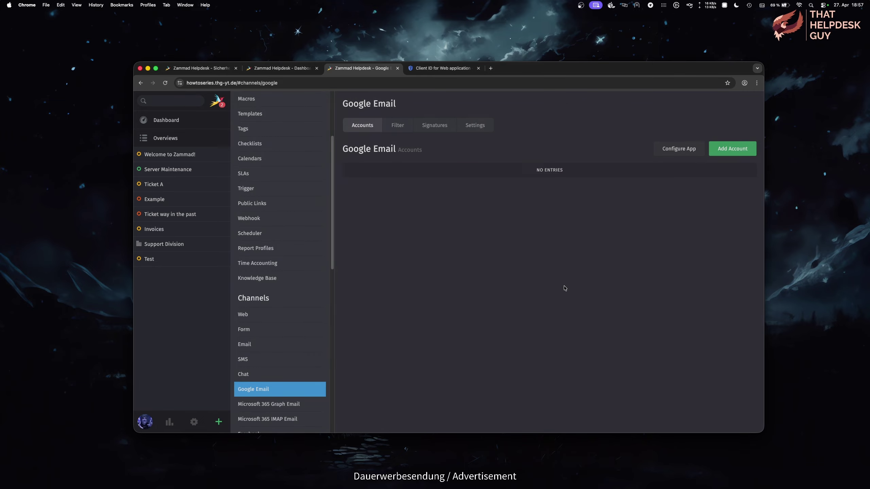
Return to Google Cloud, then disable and delete the older client secret of the Zammad OAuth client.
key(super+alt+Right)
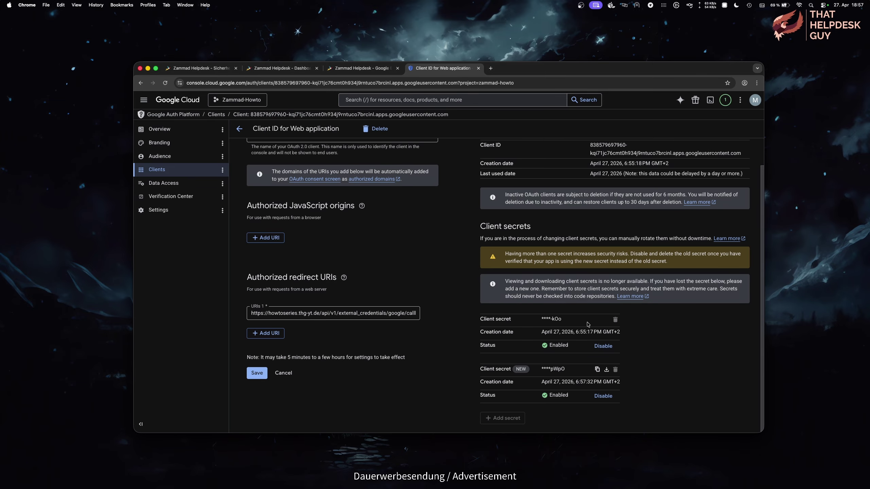
click(603, 346)
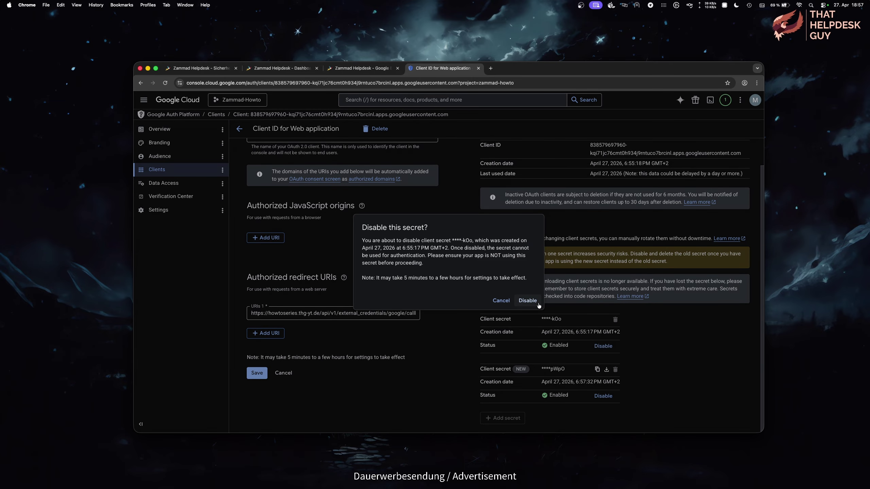
click(536, 303)
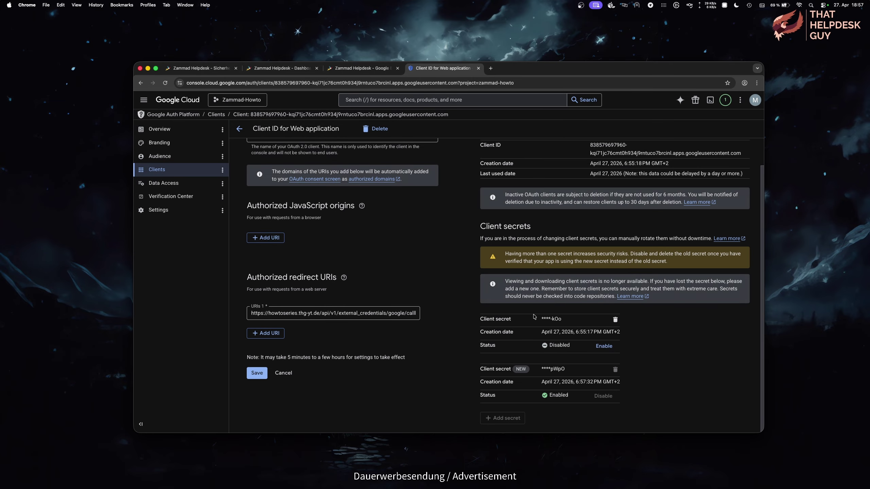
click(615, 320)
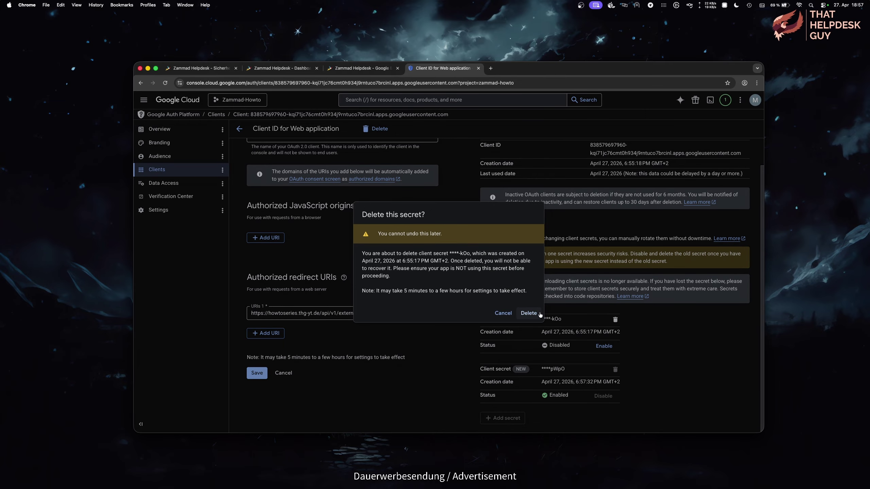
click(528, 312)
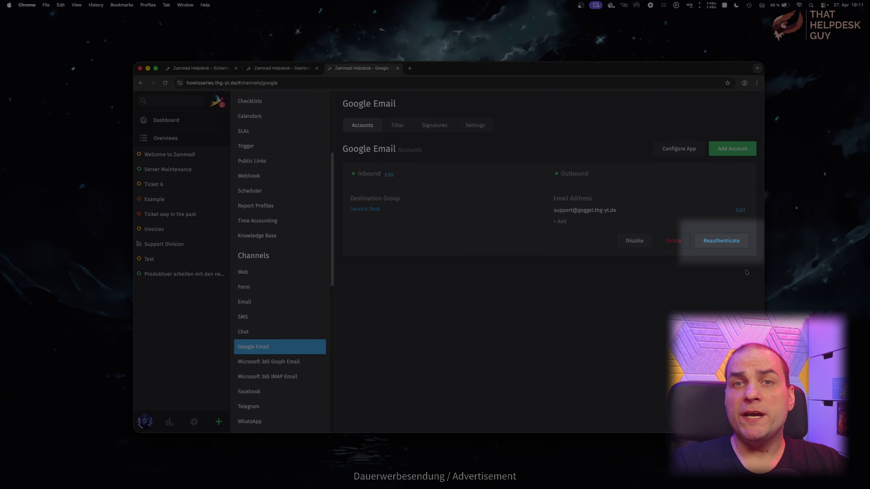
Reauthenticate the connected Google Email account in Zammad, choosing the support mailbox's Google account.
click(745, 246)
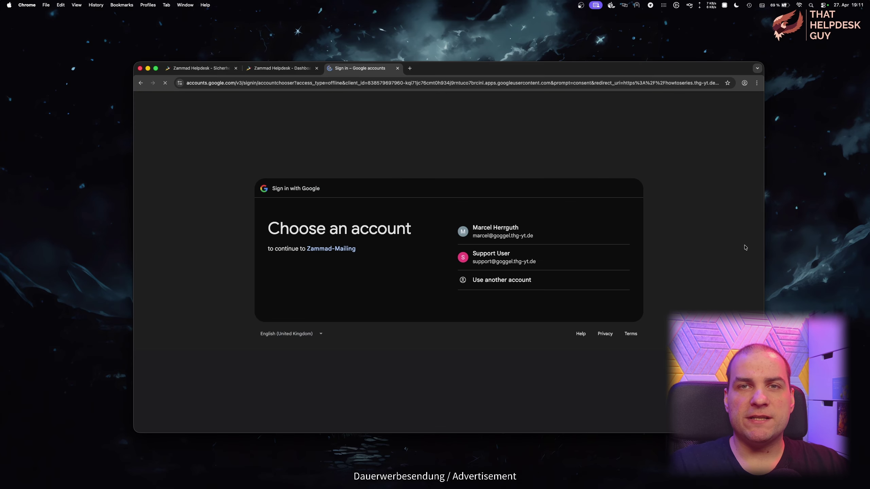
click(586, 265)
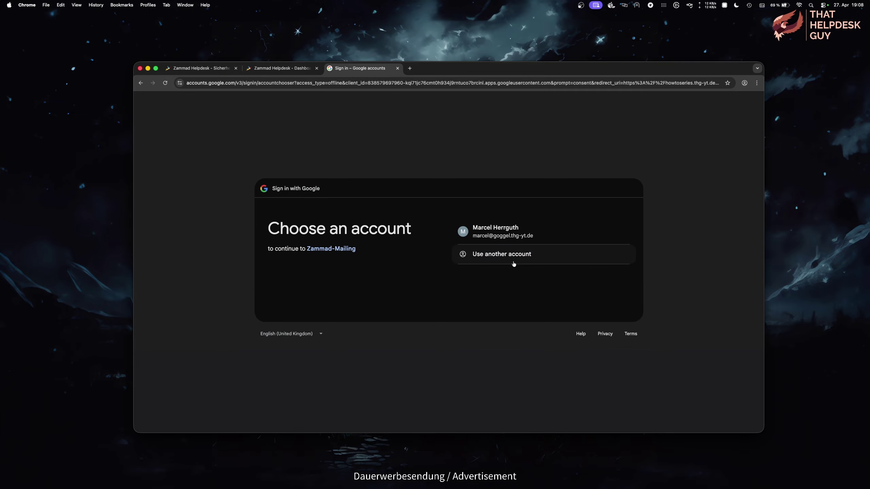
Sign in with another Google account using the support mailbox's e-mail and account password, and grant Zammad-Mailing the requested Gmail access.
click(503, 259)
key(super+v)
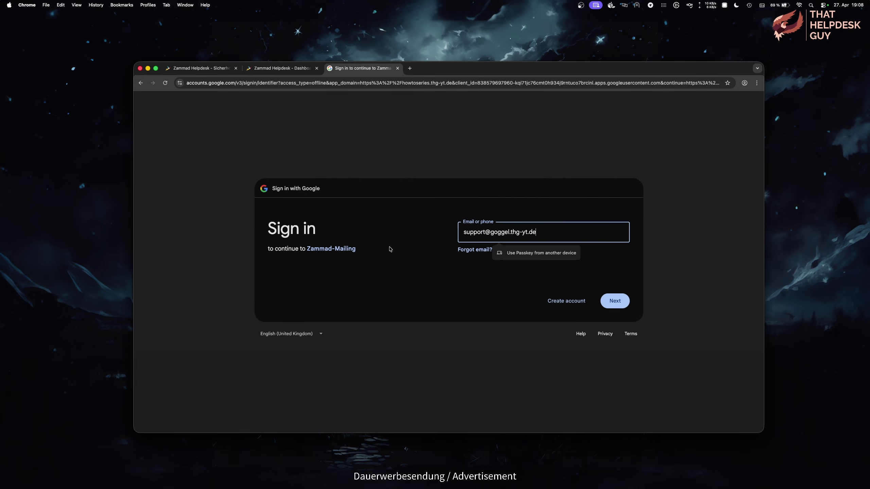
click(615, 302)
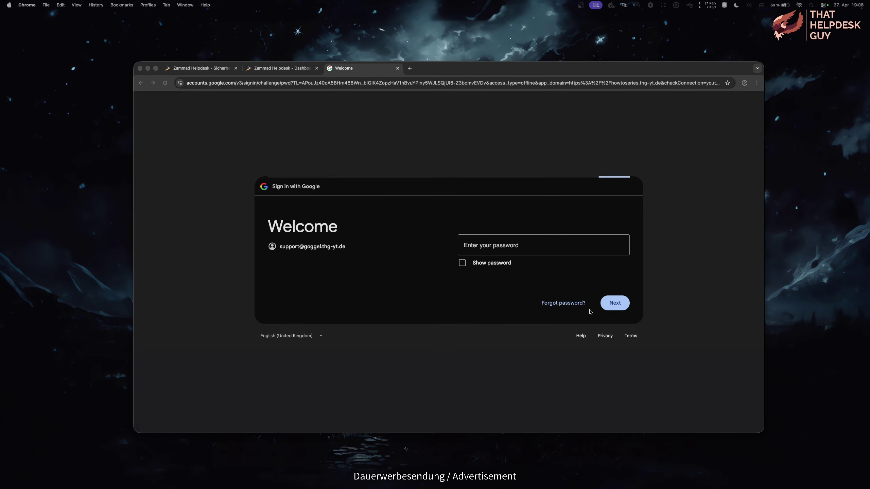
key(super+v)
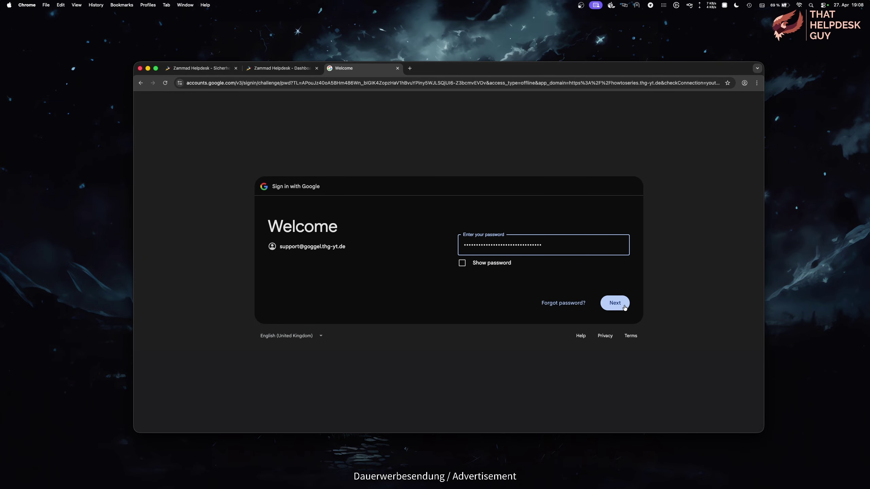
click(624, 307)
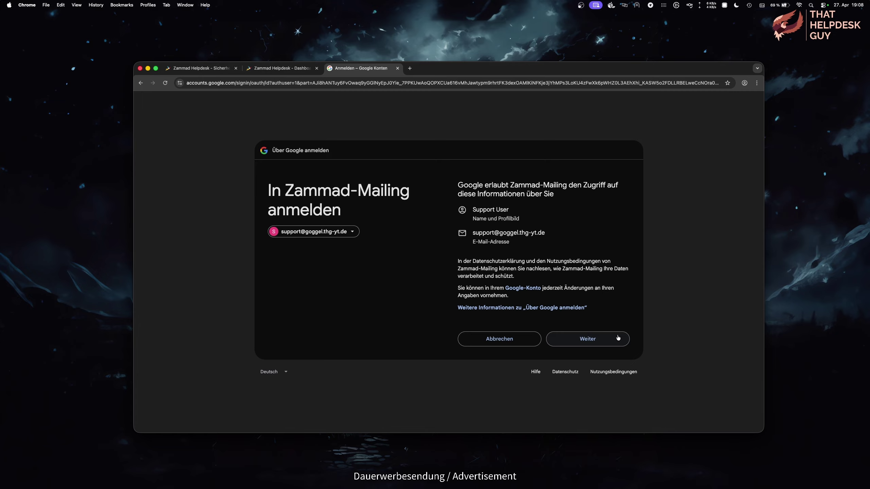
click(617, 337)
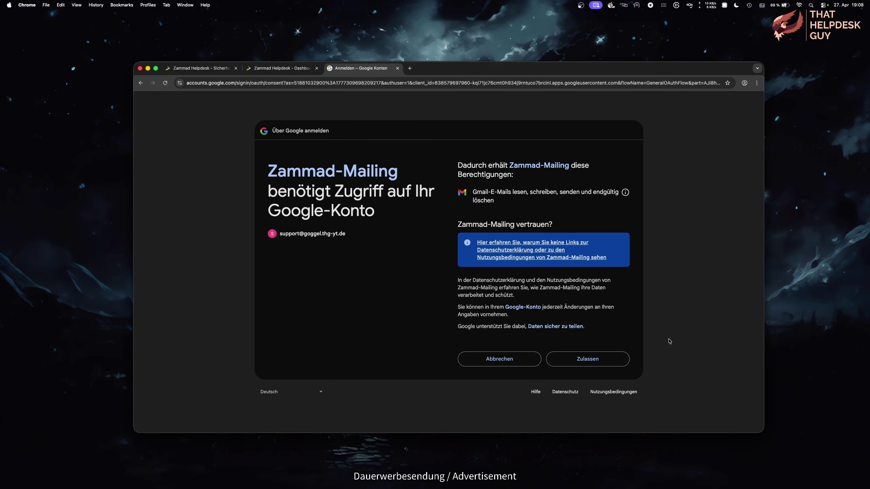
click(623, 360)
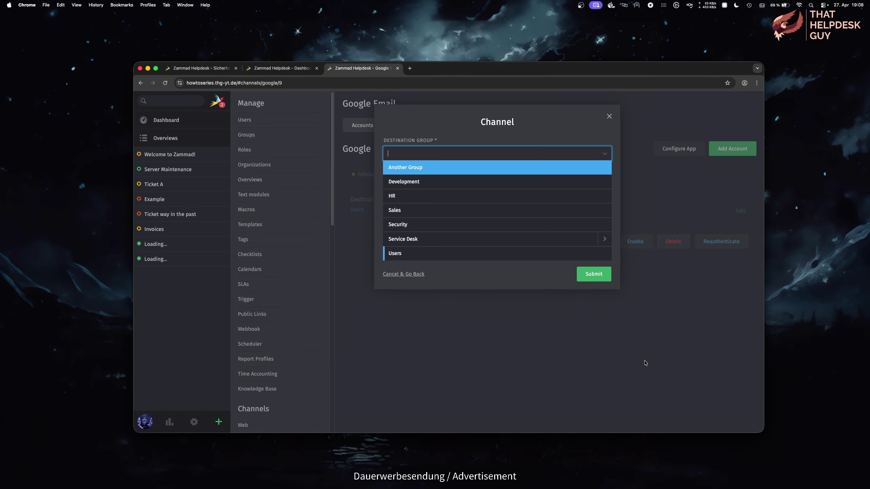
Set the Google channel's destination group to Service Desk, keep "Keep messages on server" at no and submit the channel.
click(567, 239)
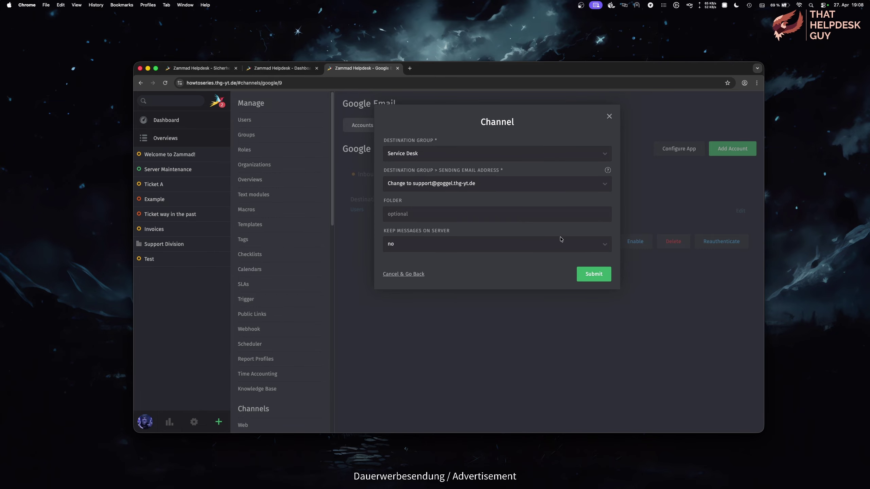
click(594, 155)
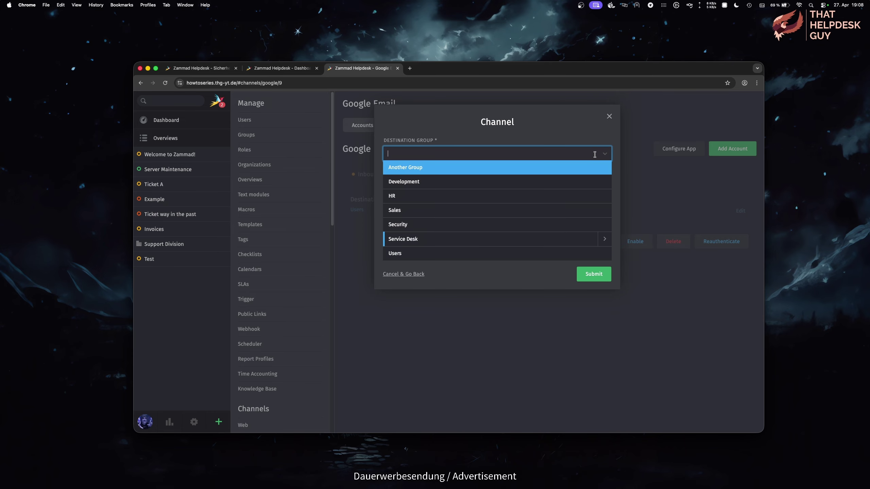
click(606, 144)
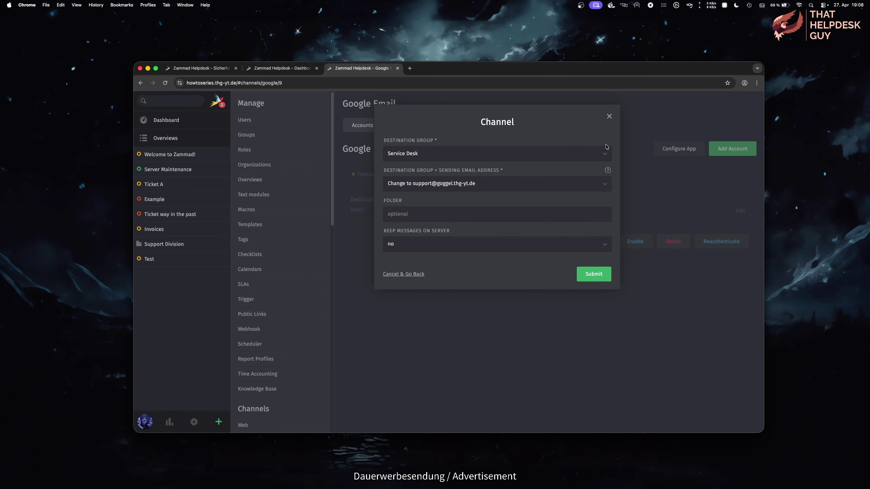
click(589, 212)
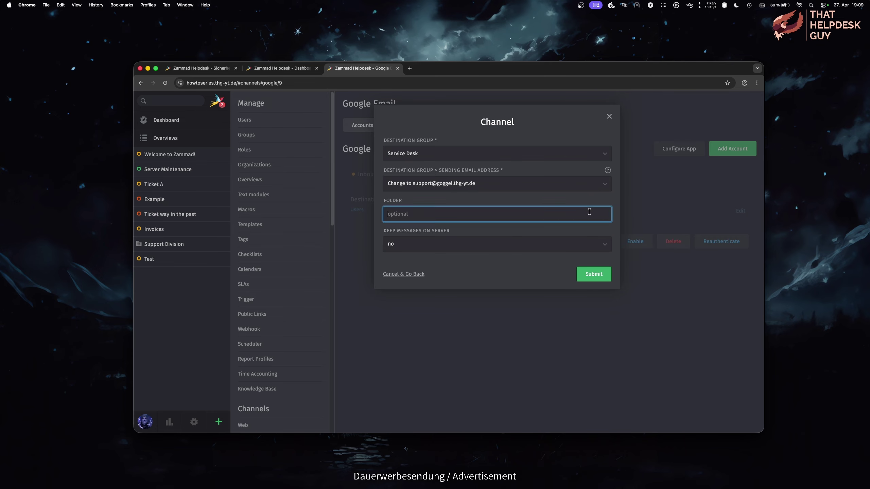
click(601, 239)
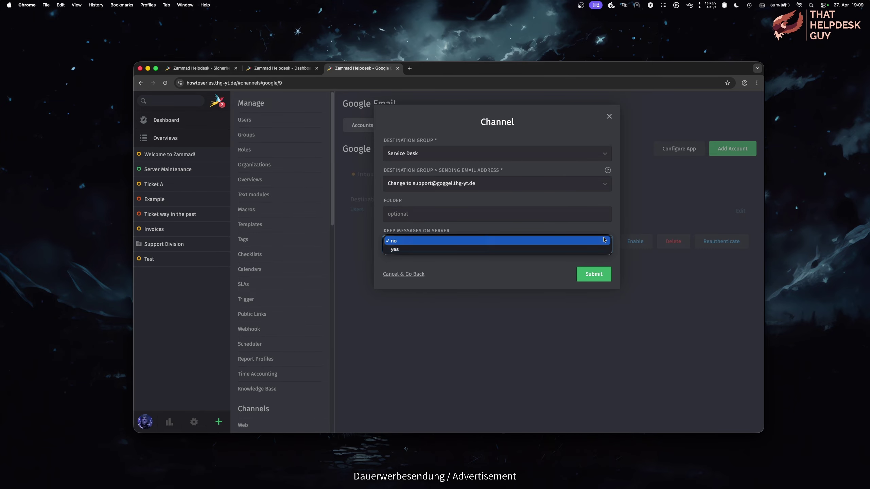
click(607, 233)
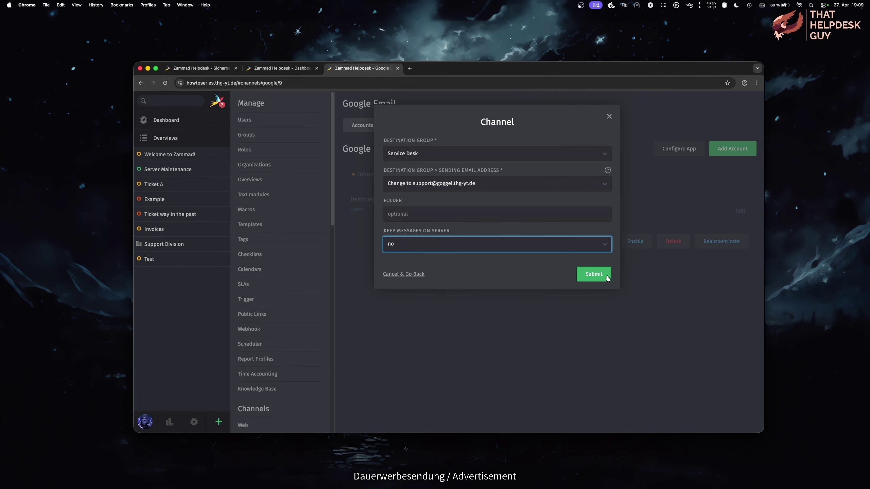
click(594, 275)
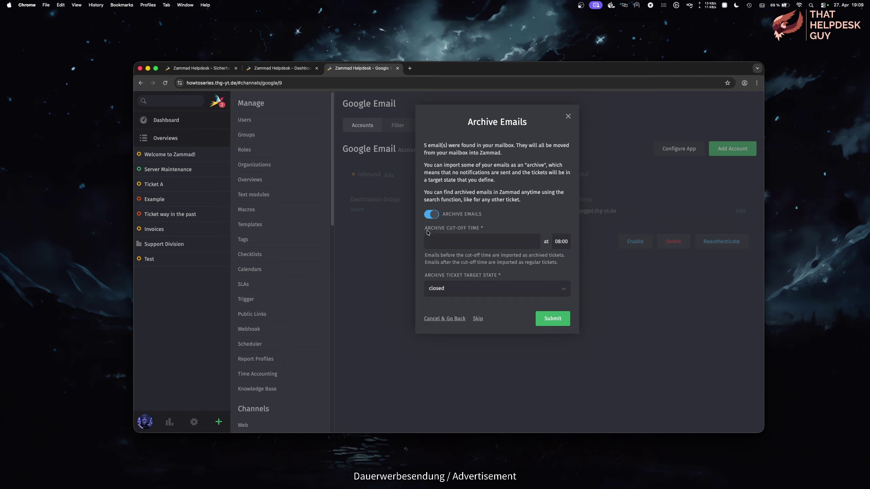
Submit the email archiving with archive emails enabled, the cut-off time 04/27/2026 at 19:05 and the ticket target state closed.
click(430, 215)
click(430, 215)
click(506, 244)
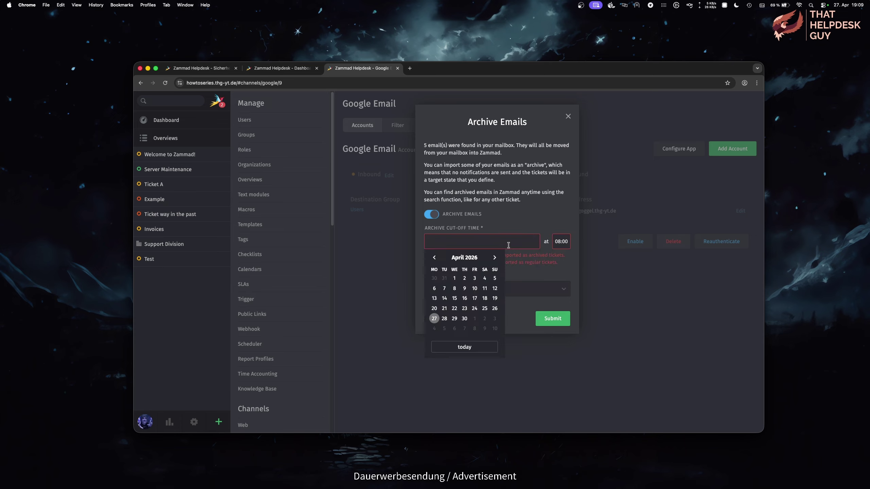
click(434, 319)
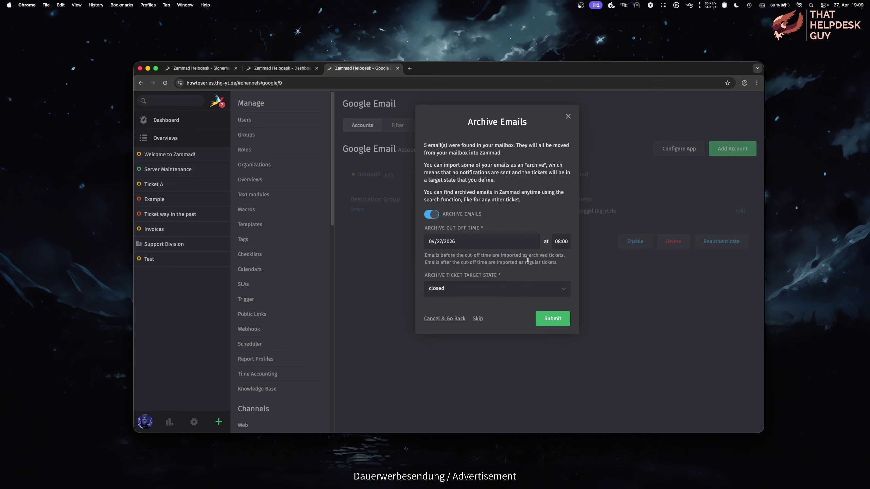
click(557, 243)
click(567, 292)
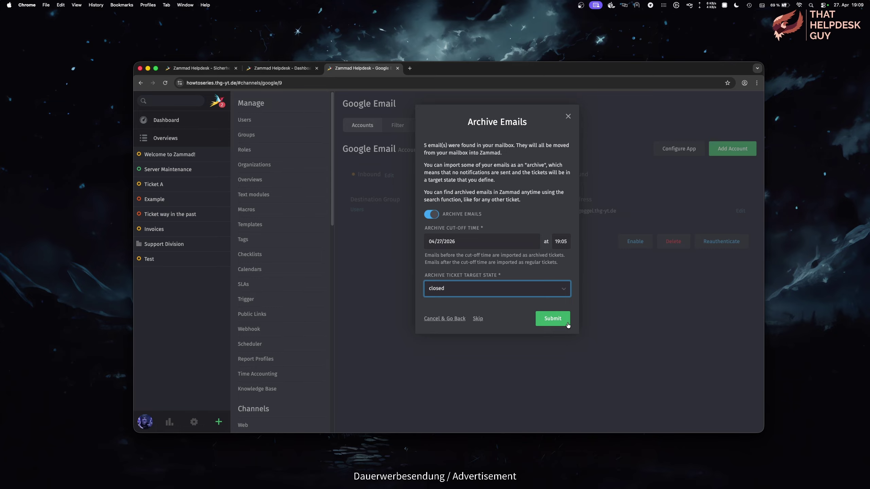
click(553, 318)
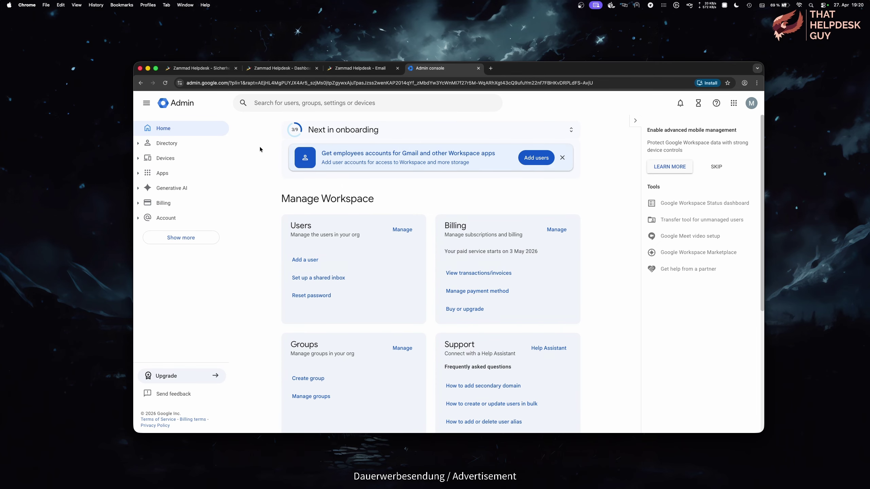
In the Google Admin console, open the Routing section of the Gmail settings for Google Workspace.
click(160, 174)
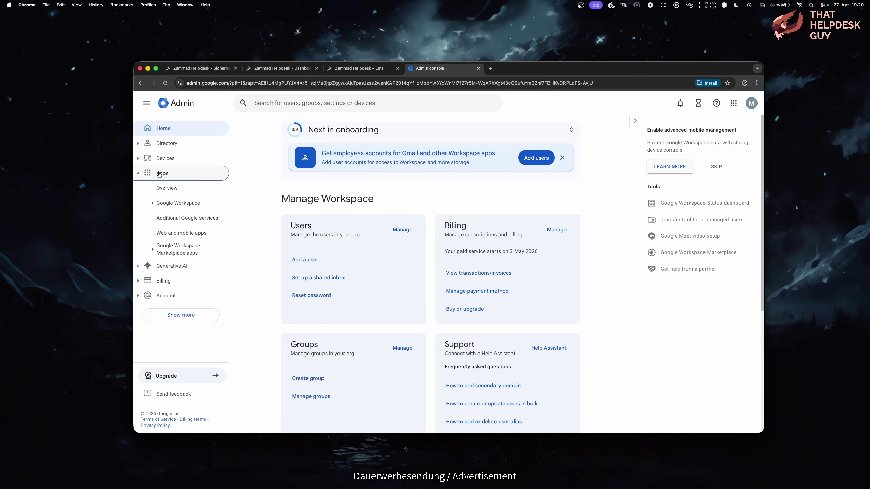
click(198, 204)
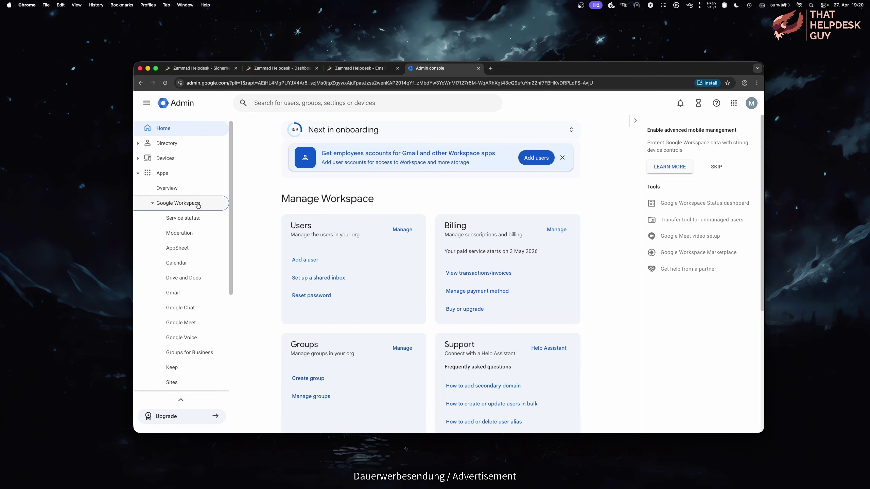
click(181, 294)
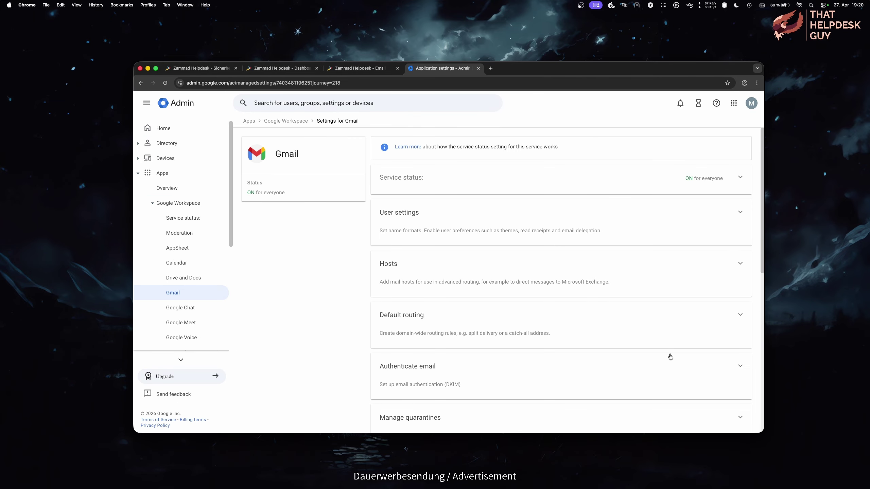
scroll(706, 358, down, 1)
scroll(706, 358, down, 10)
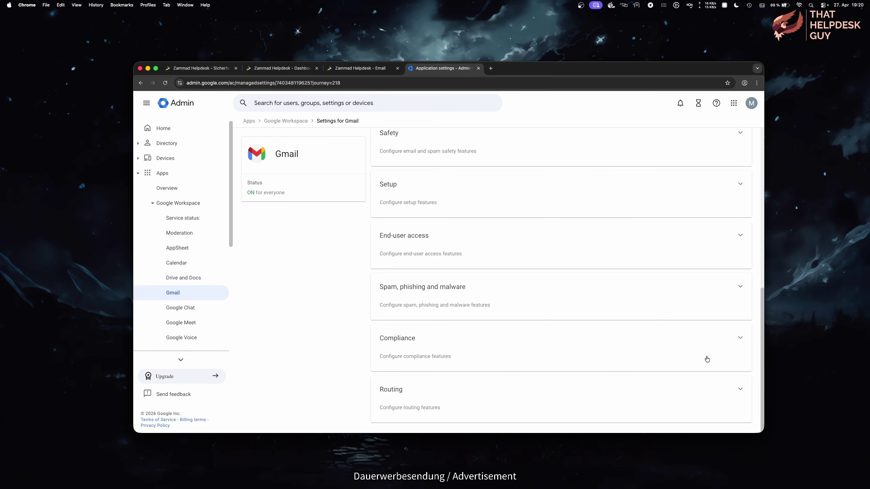
click(740, 390)
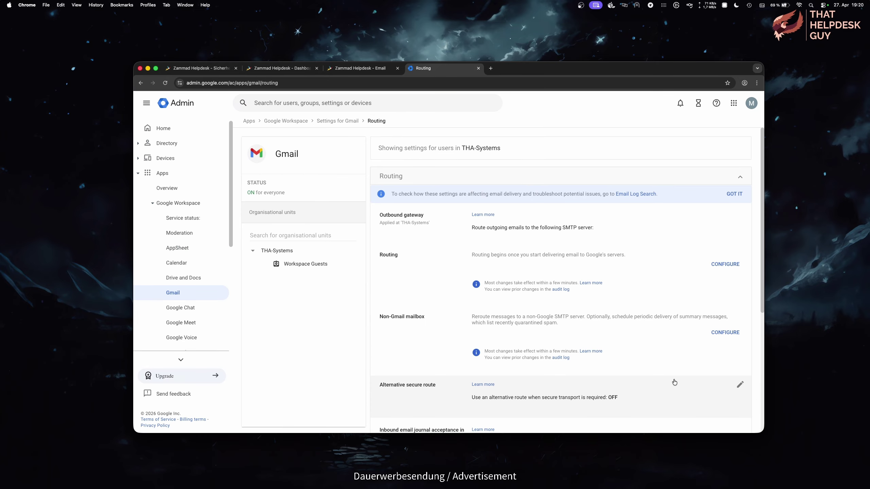
Start an SMTP relay service setting described as "Zammad Notifications" and open its allowed senders options.
scroll(674, 381, down, 6)
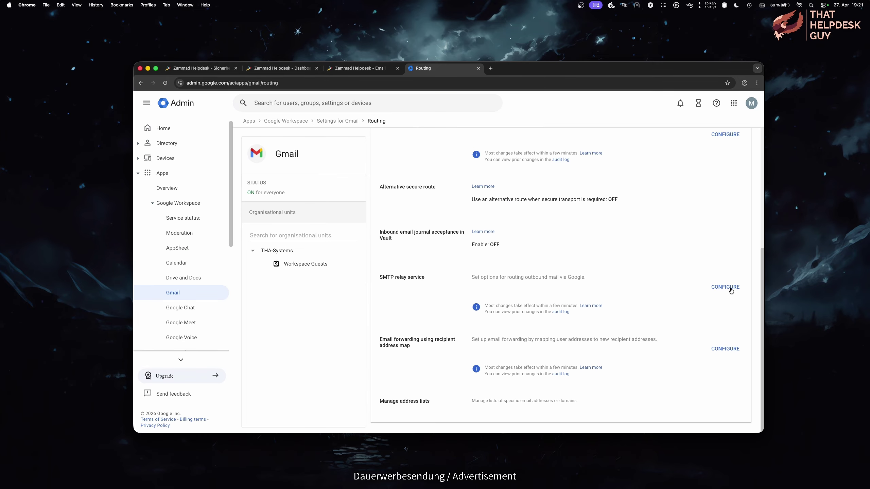
click(730, 289)
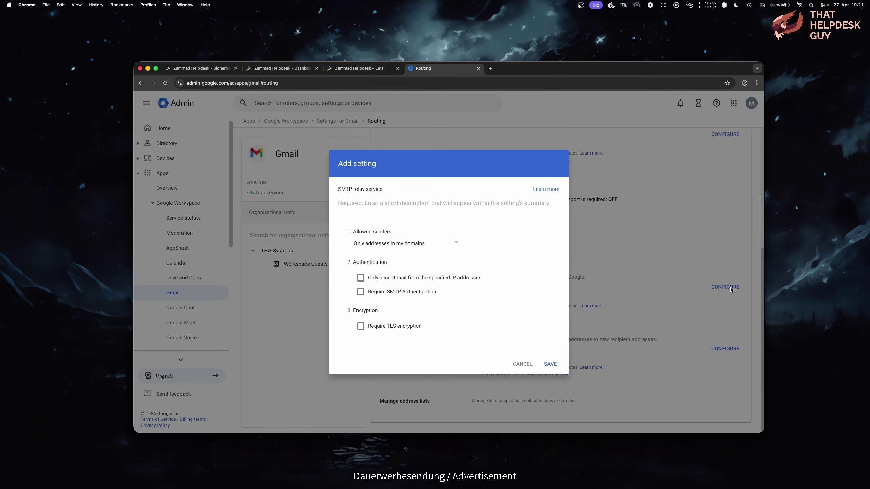
click(442, 210)
text(Zammad Notific)
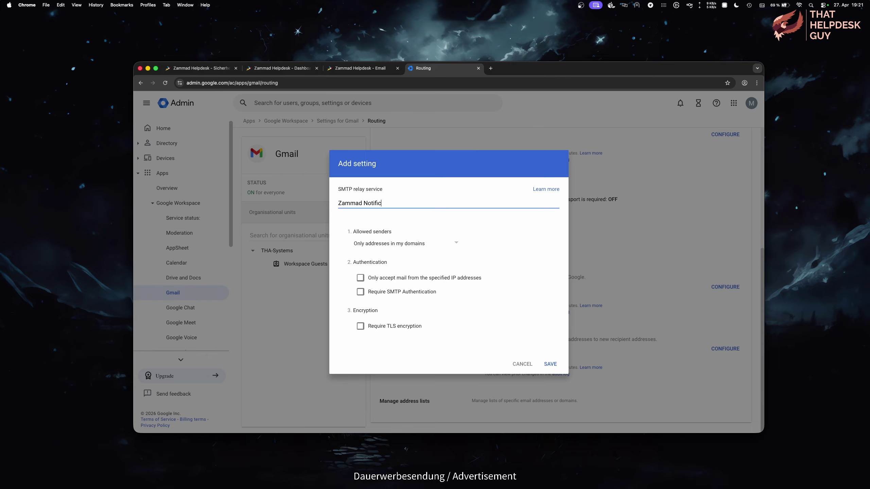
text(ations)
click(456, 244)
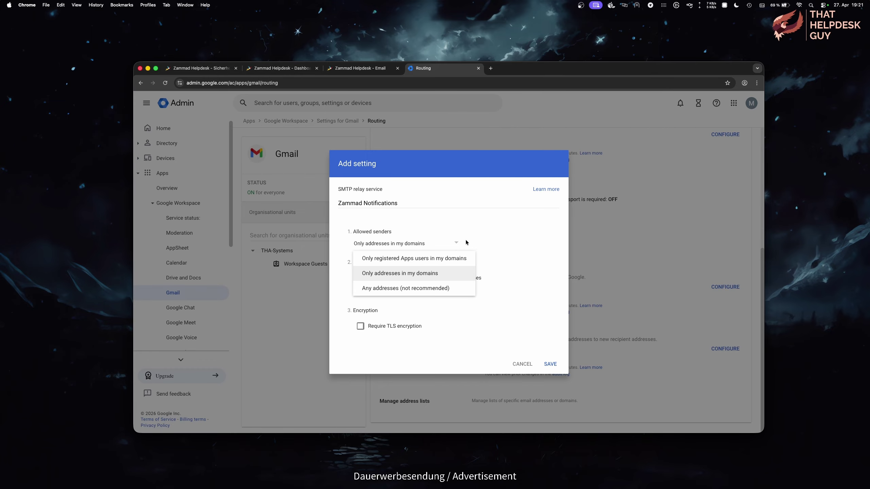
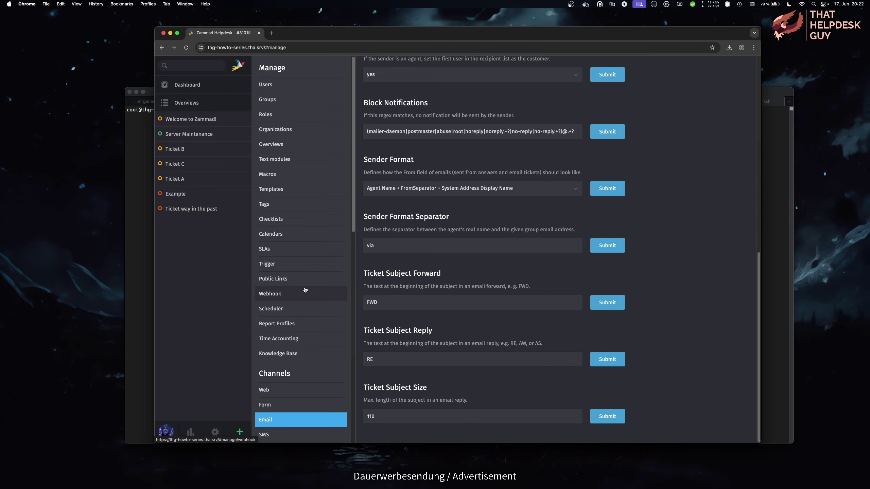
Open the "Way too longer subject" ticket in Zammad from the dashboard's activity stream and examine how its email subject is shortened in the reply.
click(174, 83)
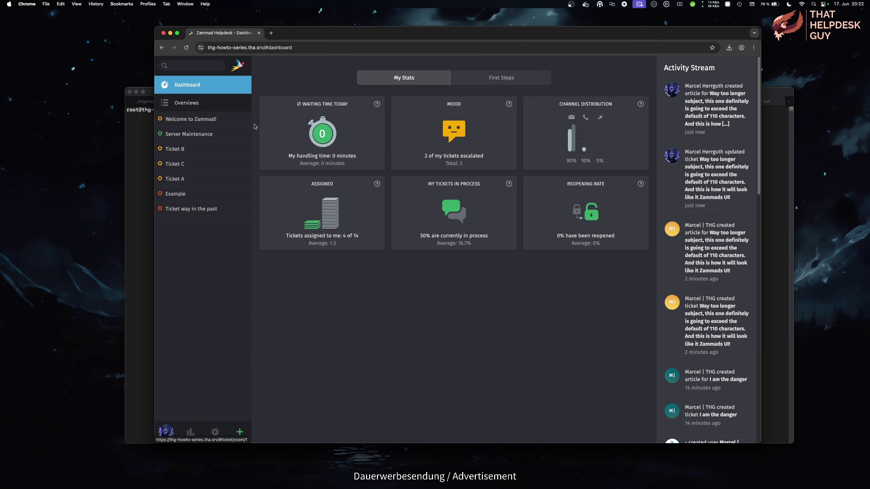
click(689, 166)
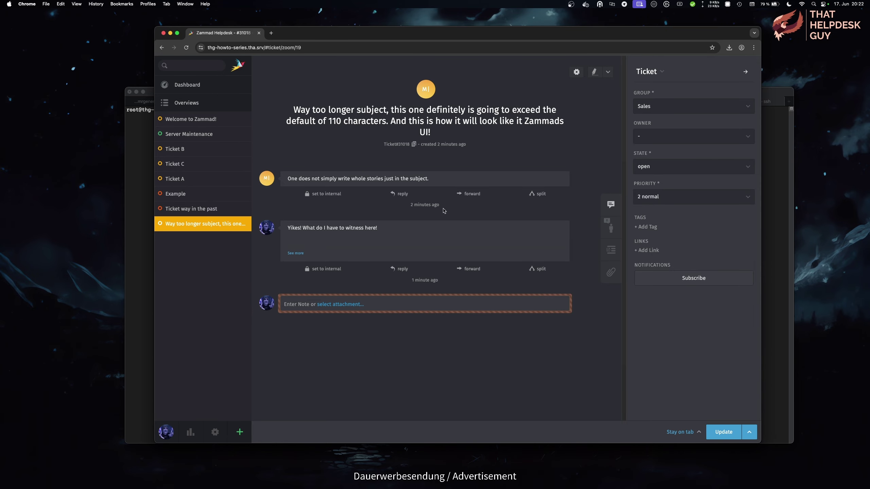
click(445, 181)
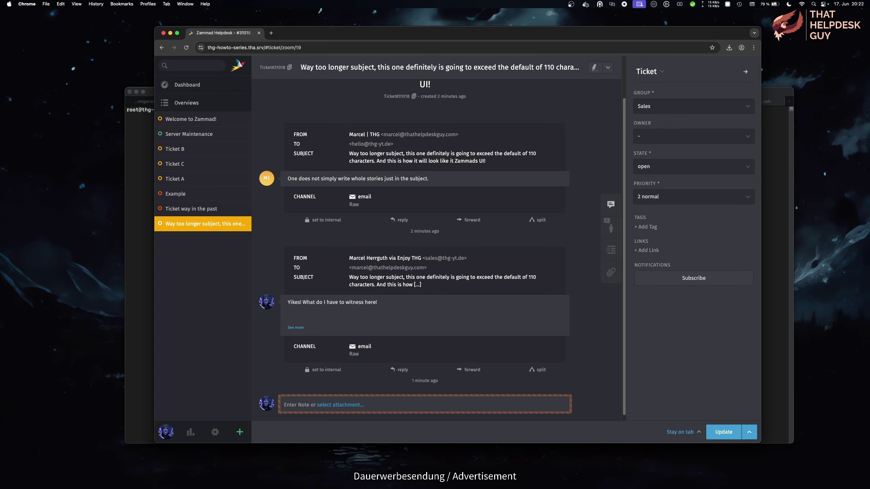
key(super+Tab)
drag(428, 138, 698, 134)
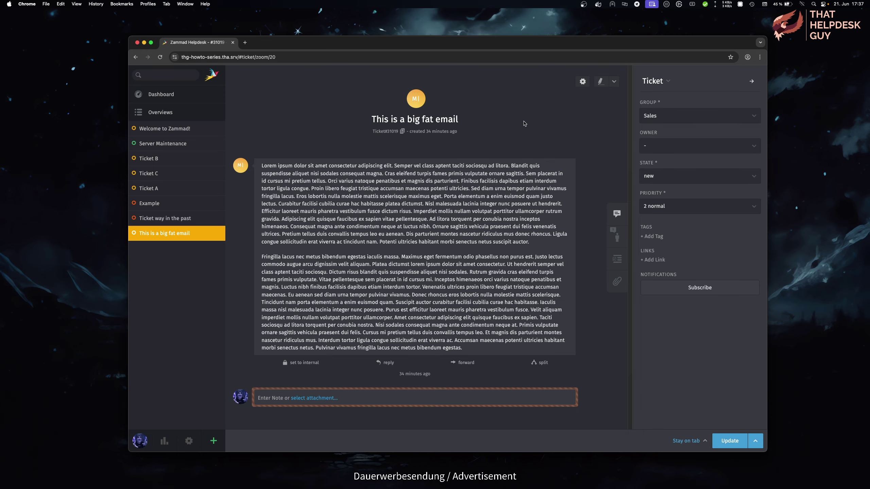
Start a reply to the "This is a big fat email" ticket, and set the Email - subject field option to yes in the ticket settings.
click(582, 82)
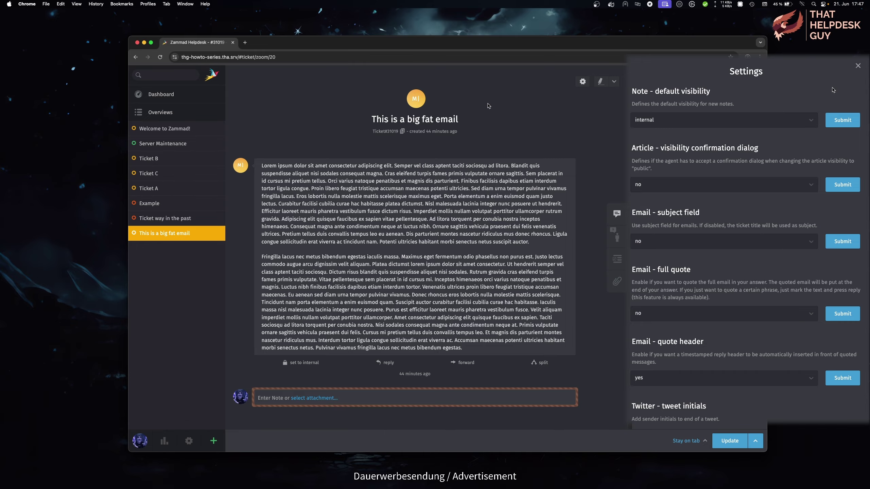
scroll(820, 110, down, 3)
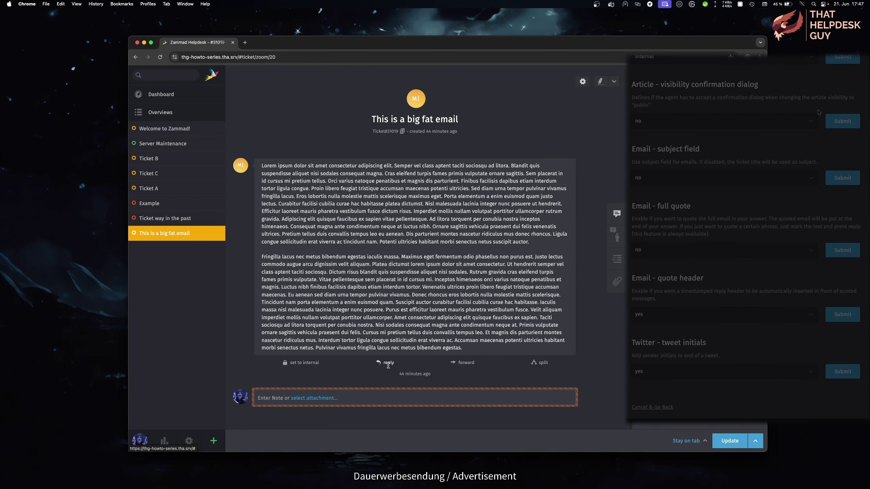
click(388, 364)
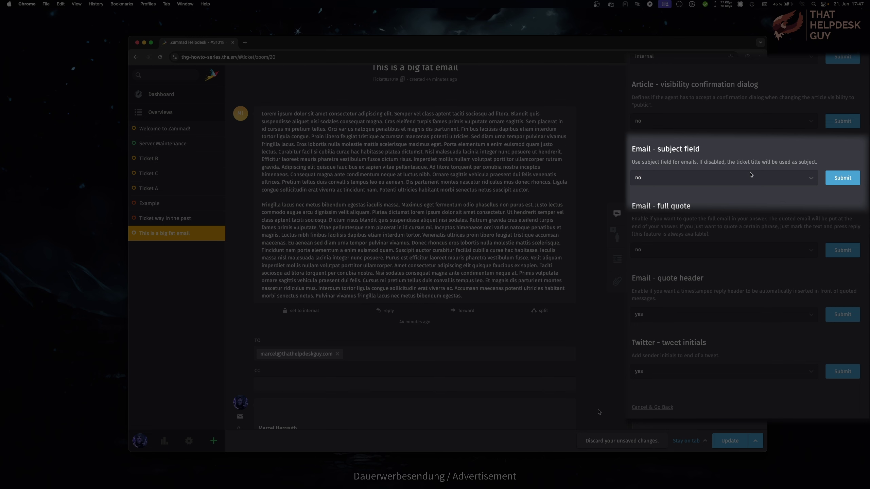
click(749, 177)
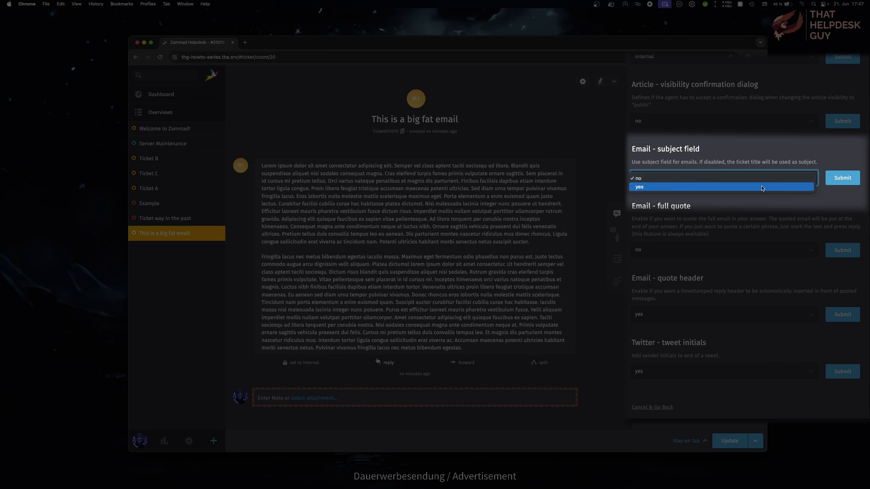
click(762, 187)
click(845, 181)
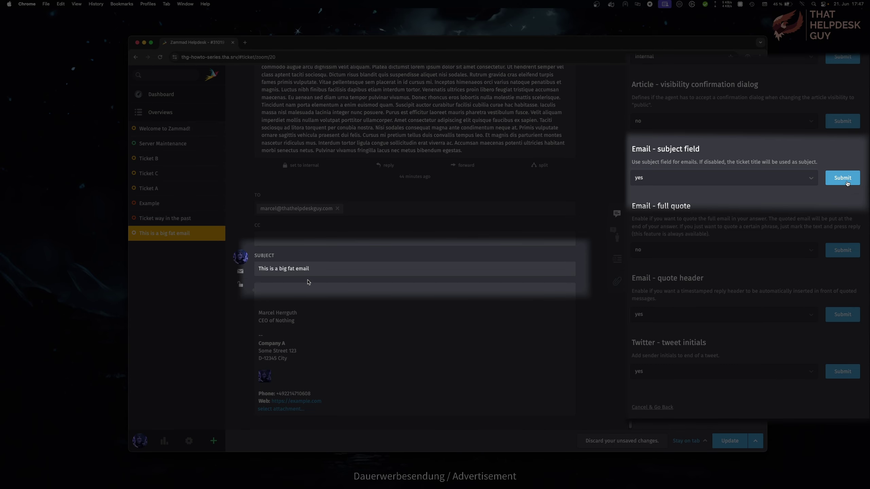
Change the reply's subject to "This is a big fat email XXX" and compare it with the ticket title.
click(317, 266)
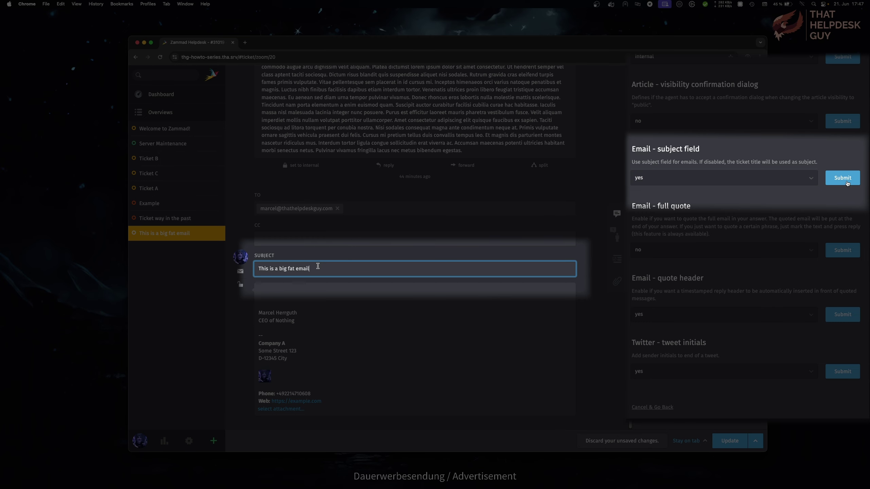
scroll(317, 266, up, 5)
scroll(316, 259, down, 5)
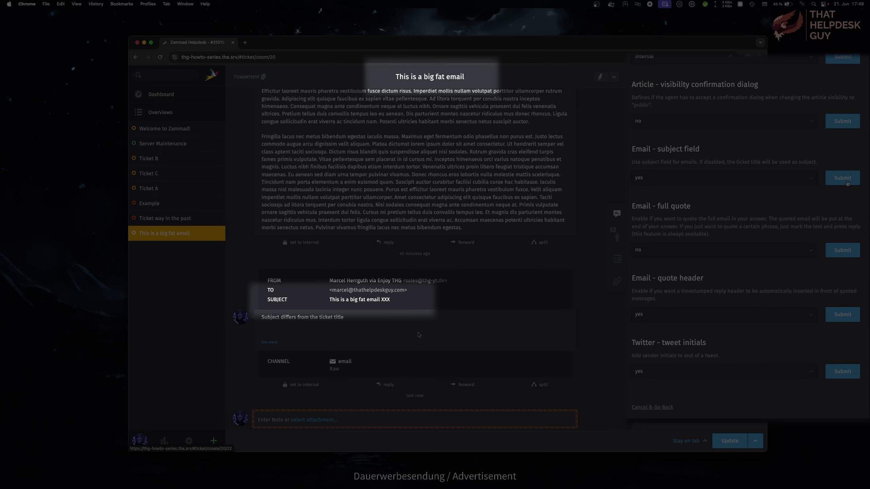
Change the ticket's title to "This is a complicated email".
scroll(418, 240, up, 4)
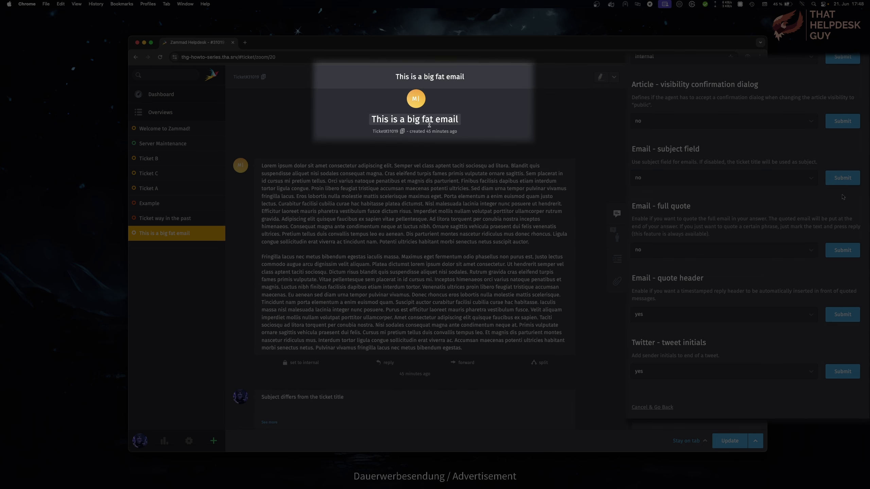
drag(439, 120, 407, 120)
text(complicat)
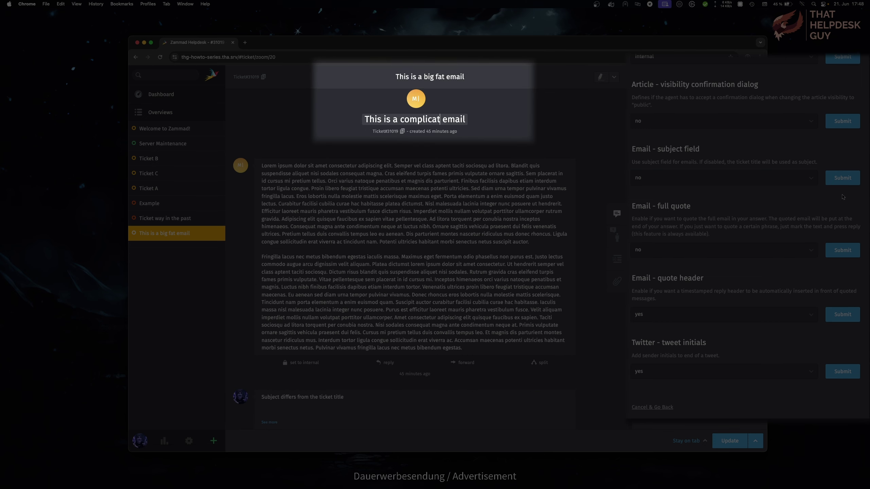
text(ed)
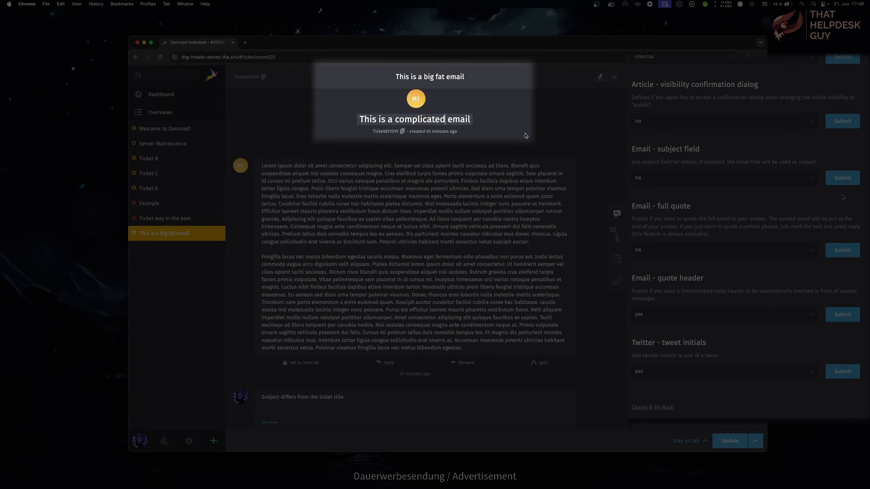
Start a reply to the ticket's first email that quotes only the passage from "Proin libero feugiat" to "fringilla lacus".
click(525, 136)
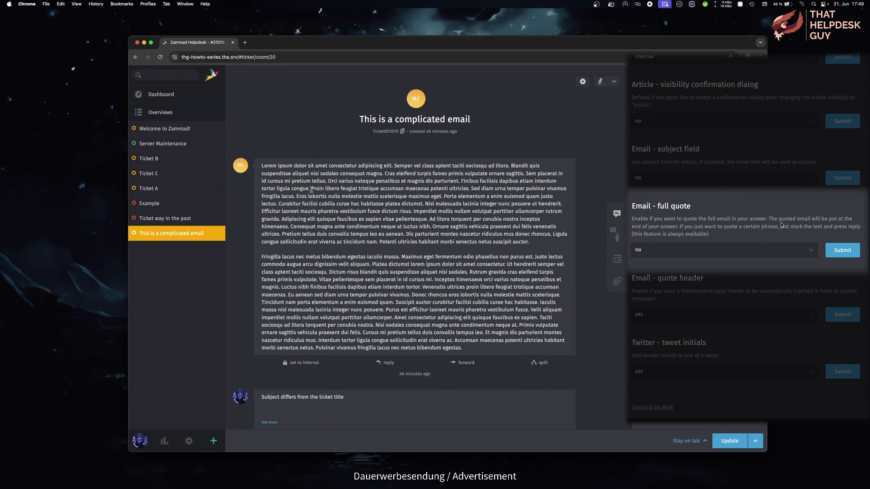
drag(311, 189, 293, 196)
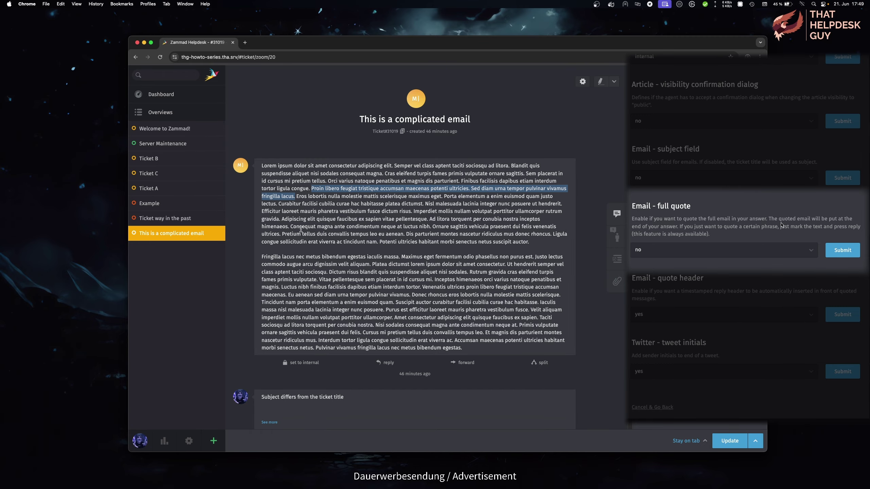
click(386, 363)
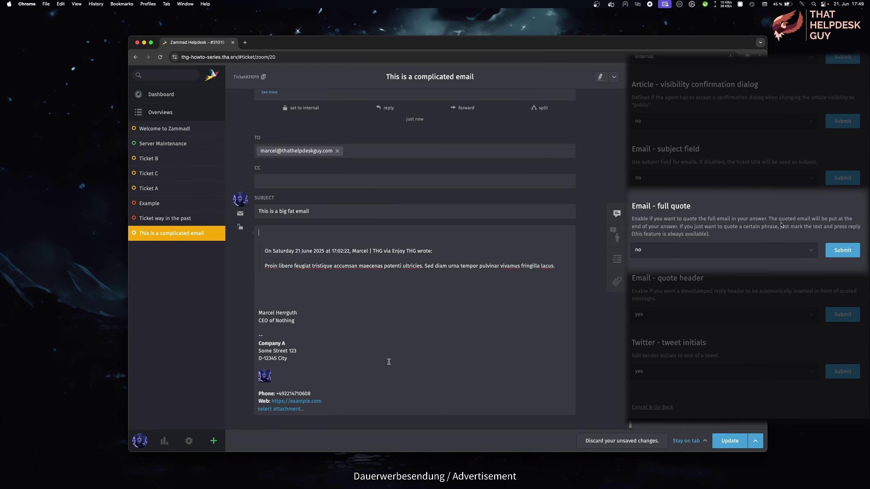
Set Email - full quote to yes, discard the draft, and start a new reply to examine the full quote below the signature.
click(687, 258)
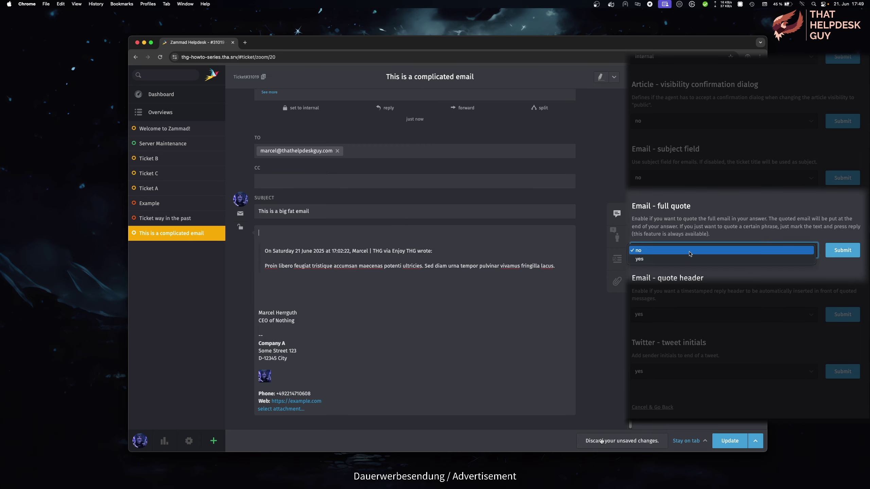
click(689, 266)
click(601, 441)
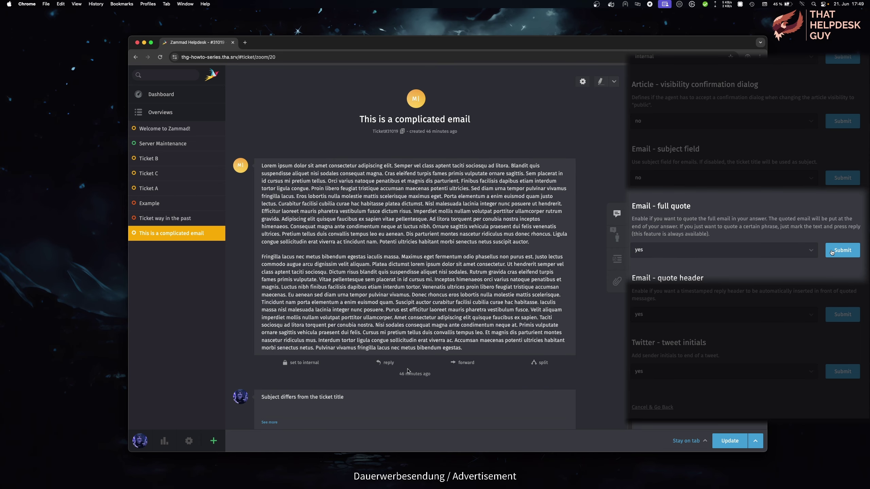
click(388, 362)
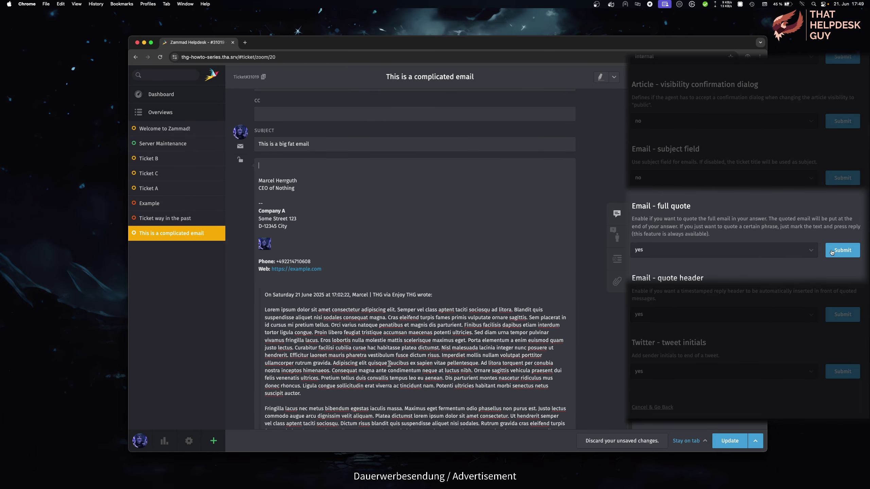
scroll(390, 363, down, 5)
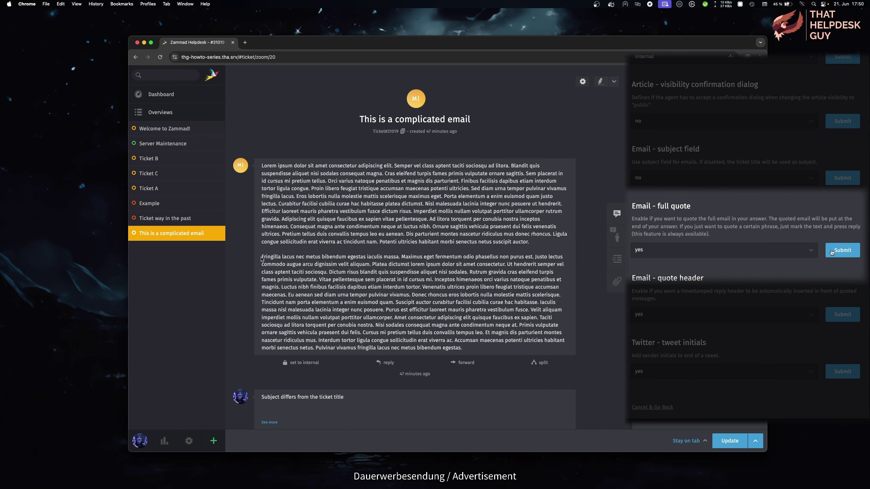
Reply quoting only the passage from "Fringilla lacus" to "taciti sociosqu", splitting the quote after "velit aliquam." to add "xxx" between the parts and "yyy" below.
drag(260, 256, 326, 272)
click(386, 362)
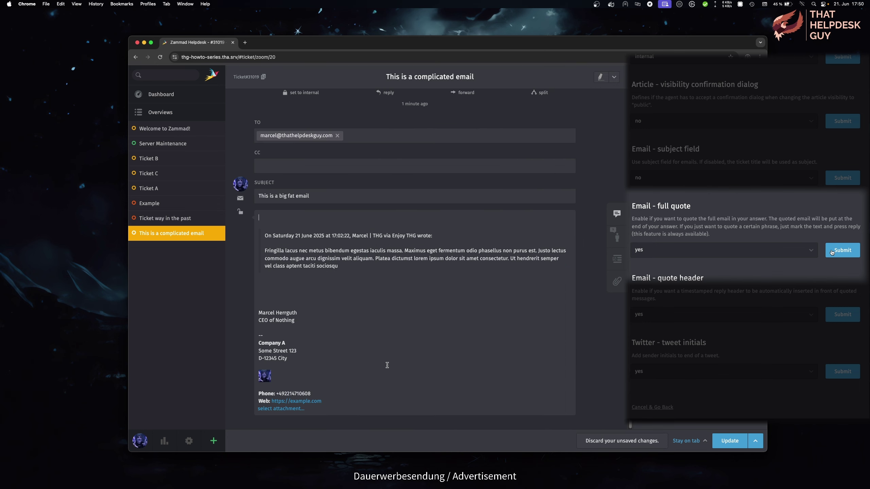
key(Return)
key(Return)
key(Return)
key(Return)
key(Return)
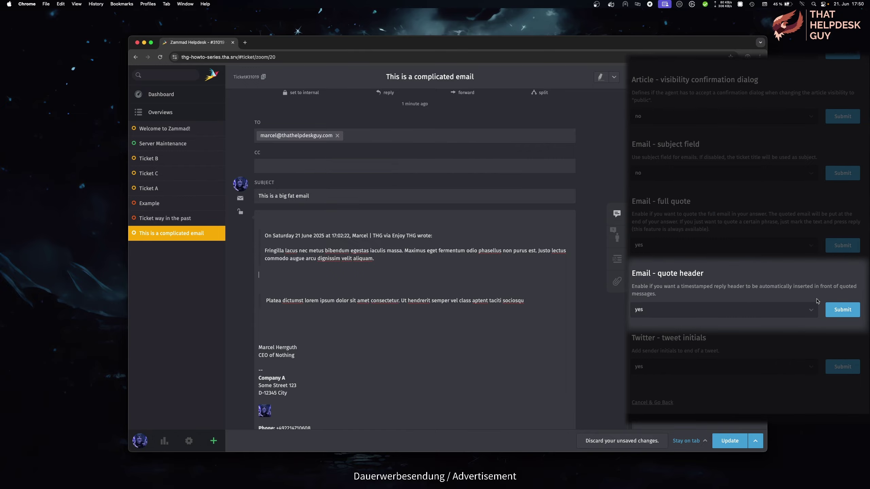
text(xxx)
click(293, 309)
text(yyy)
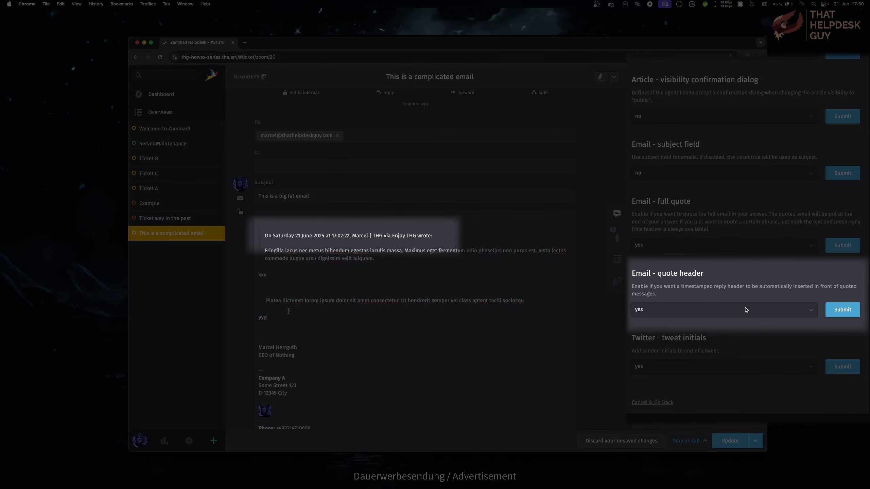
Set Email - quote header to no, and start a new reply quoting the start of the "Fringilla lacus" paragraph.
click(746, 310)
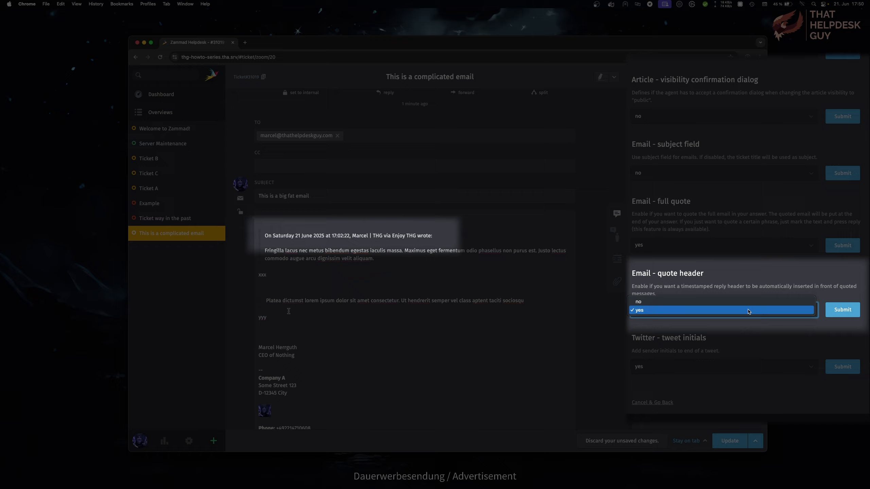
click(746, 319)
click(838, 314)
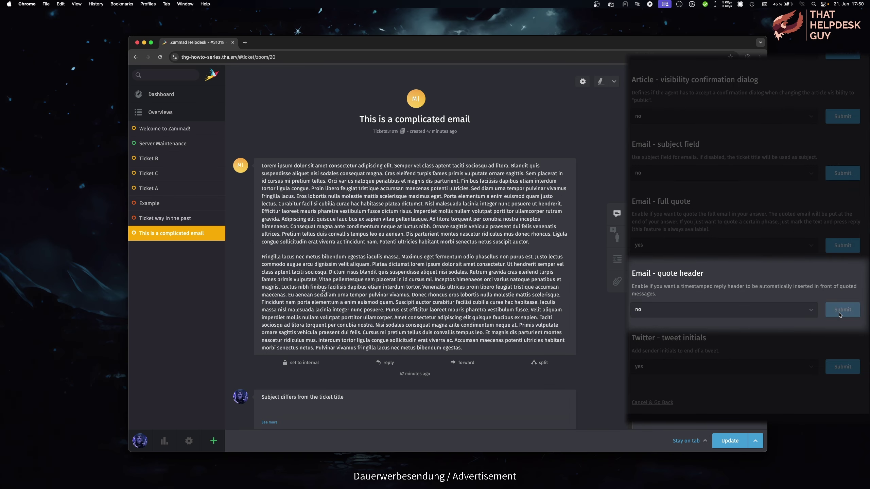
drag(262, 257, 326, 272)
click(388, 362)
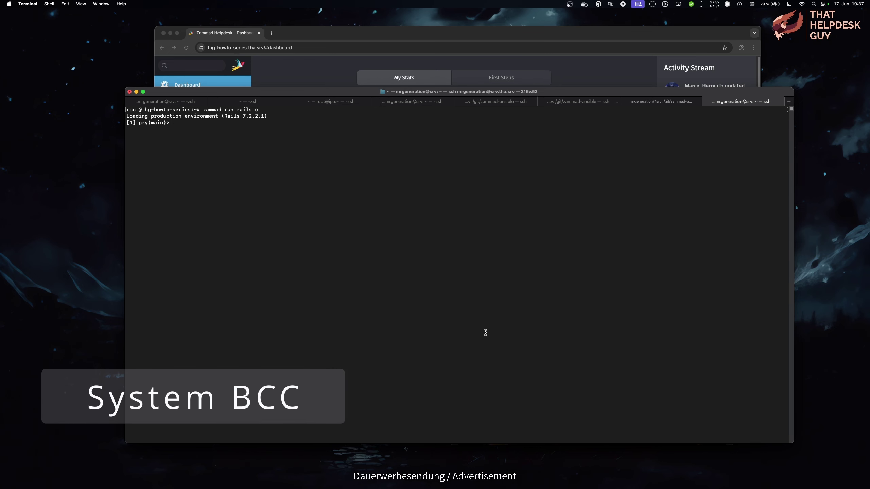
Switch to the Terminal's Rails console and query the system BCC setting with Setting.get('system_bcc').
text(Setting.)
text(s)
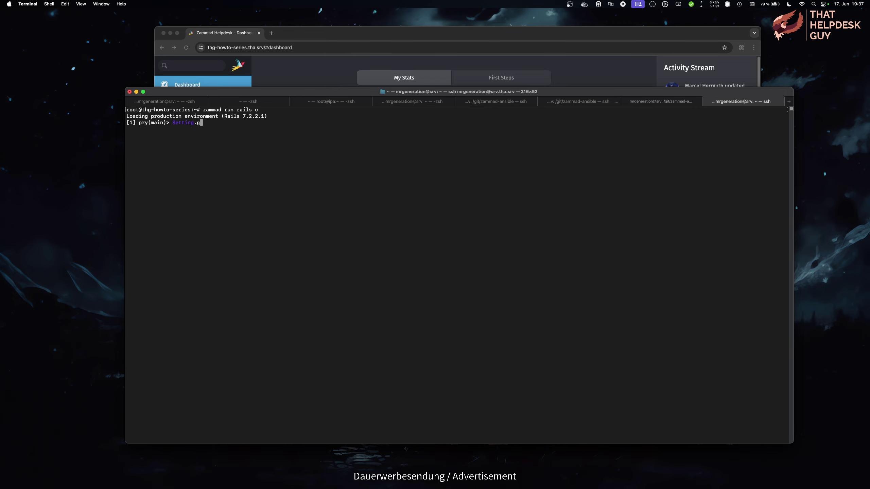
text(et('system_bcc'))
key(Return)
Turn the previous console command into Setting.set for 'system_bcc' with the archive email address as its value, and run it.
key(Up)
key(ctrl+a)
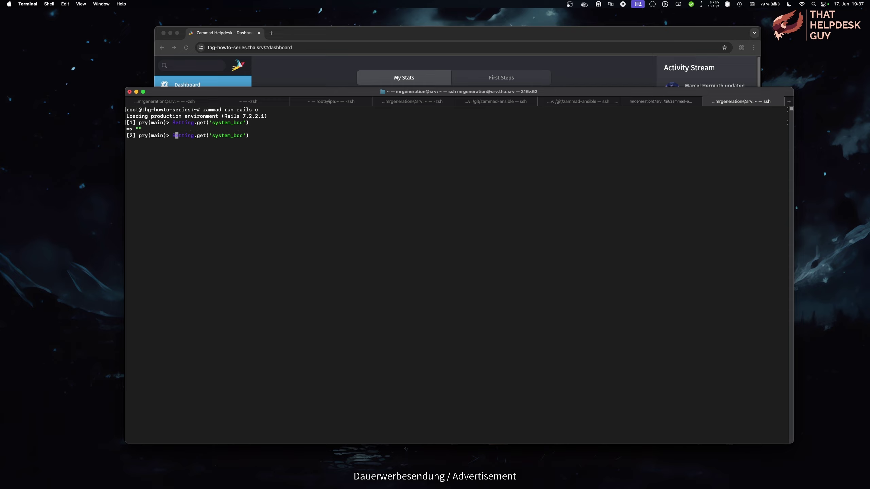
key(Right)
key(Right)
key(Right)
key(Right)
key(Right)
key(Right)
key(Right)
key(Right)
key(Delete)
text(s)
key(ctrl+e)
key(Left)
text(, 'archive@example.com')
key(BackSpace)
key(Return)
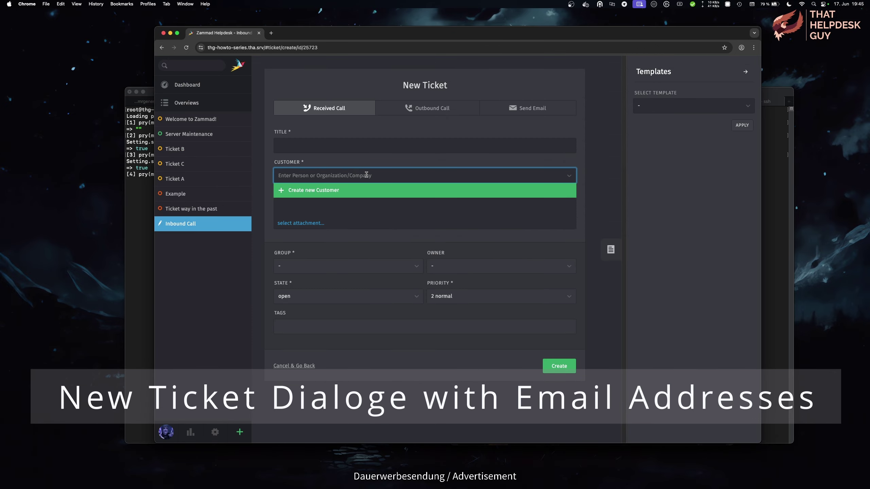
Search for customers with "**" in the Customer field of Zammad's new ticket form.
text(**)
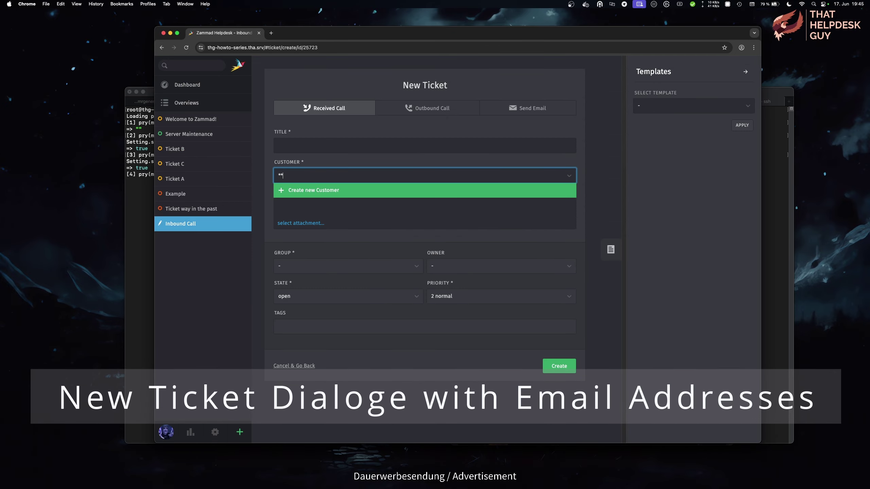